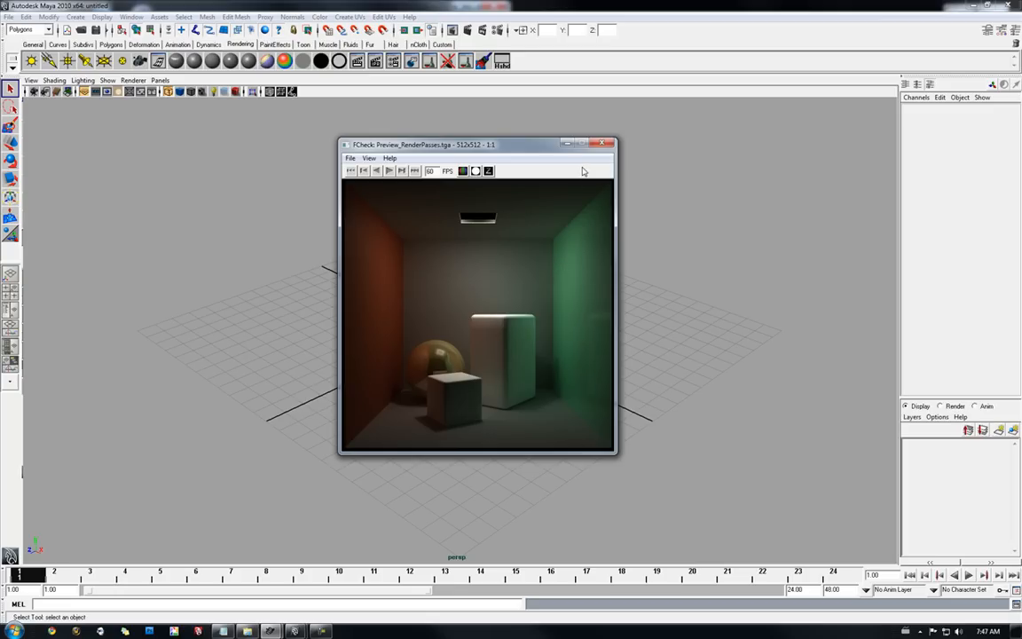
Create a polygon cube and set its X, Y and Z scale to 20
left_click(568, 143)
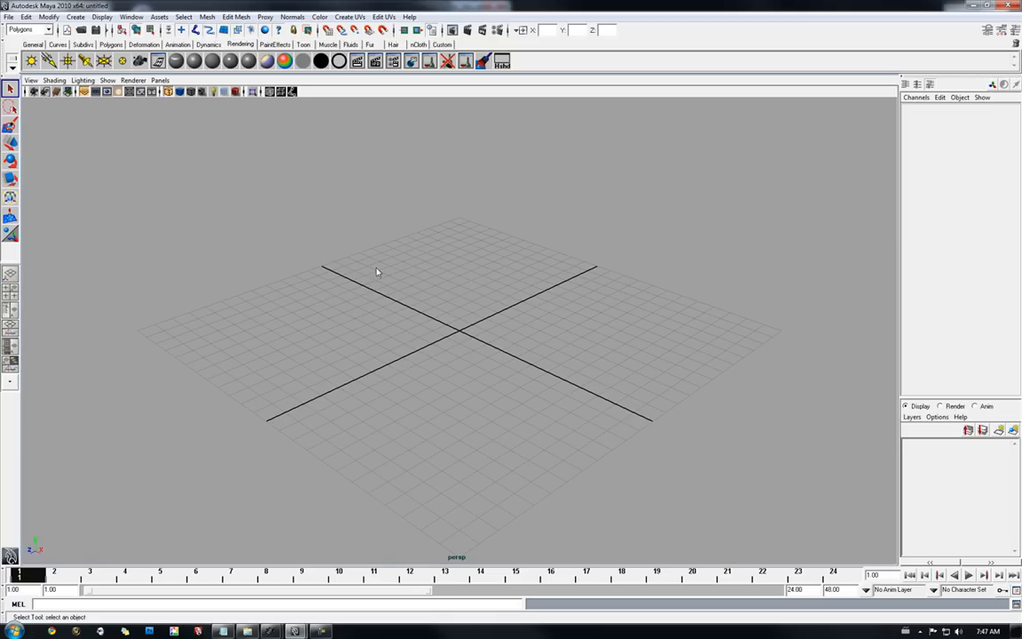
left_click(110, 45)
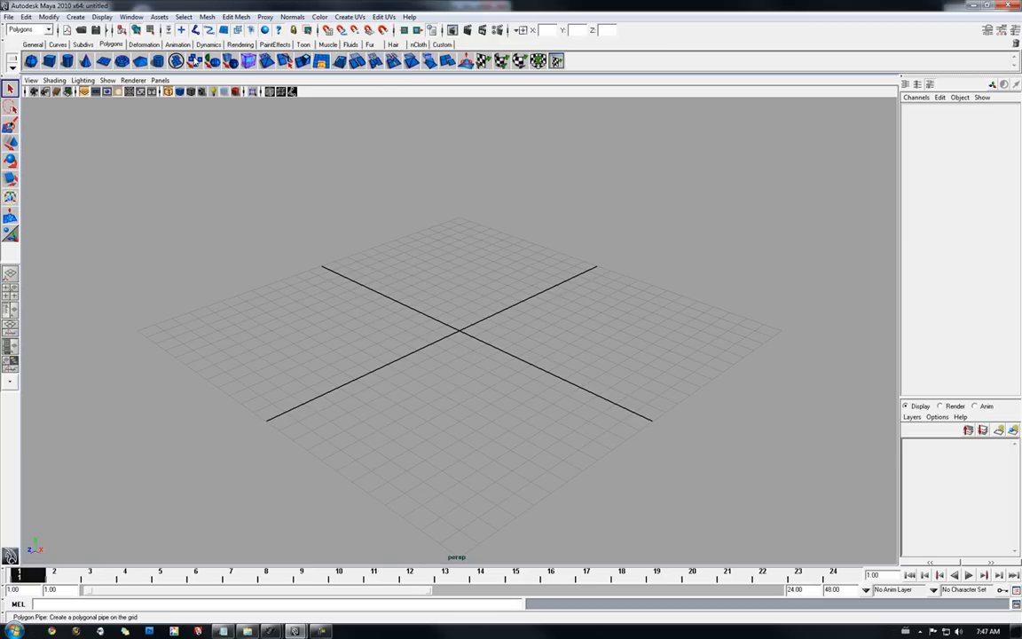
left_click(75, 17)
mouse_move(100, 44)
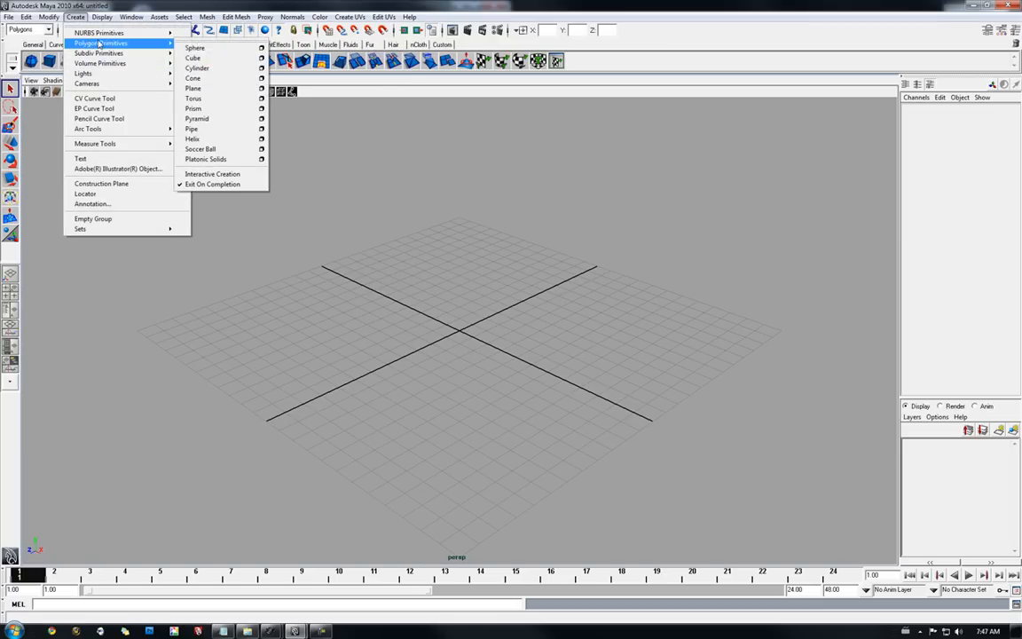
left_click(195, 58)
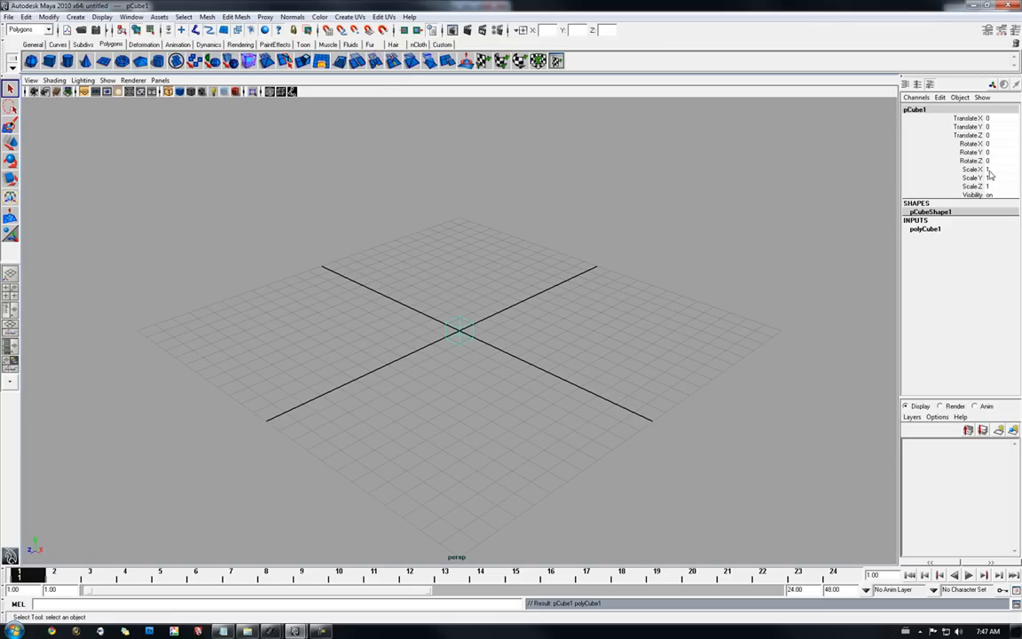
left_click_drag(990, 170, 995, 189)
type("20")
key("Return")
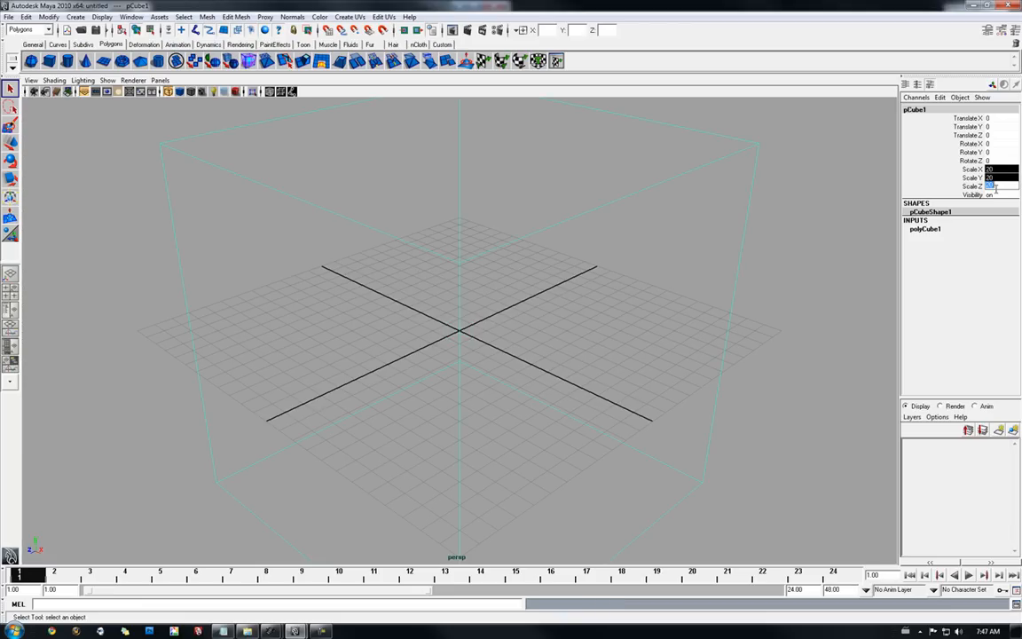
mouse_move(503, 319)
left_mouse_down("alt")
mouse_move(406, 304)
mouse_move(492, 315)
left_mouse_up("alt")
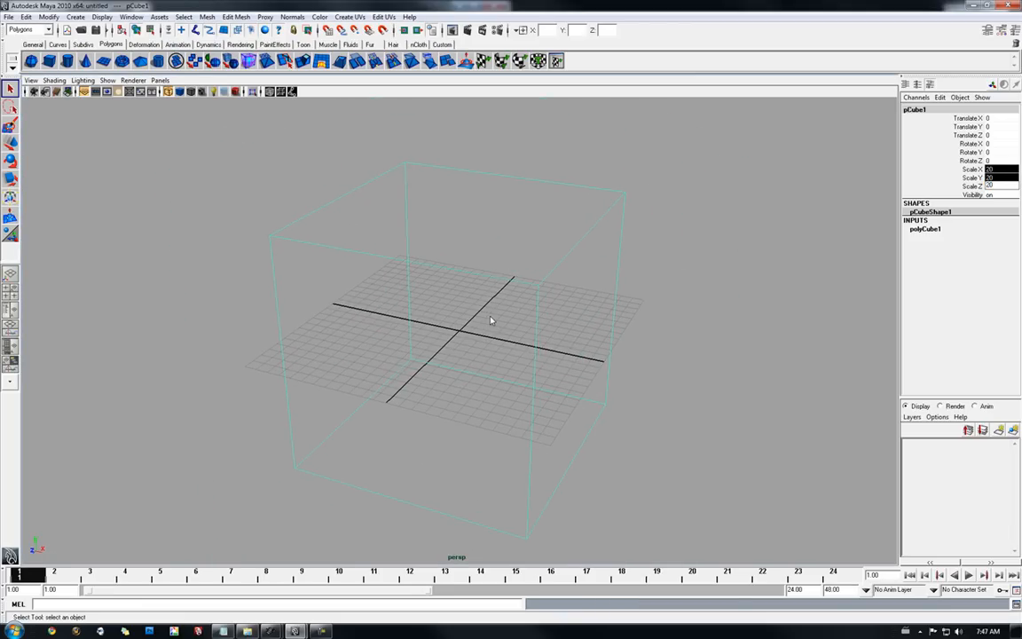
Display the perspective view smooth-shaded and hide its grid
key("5")
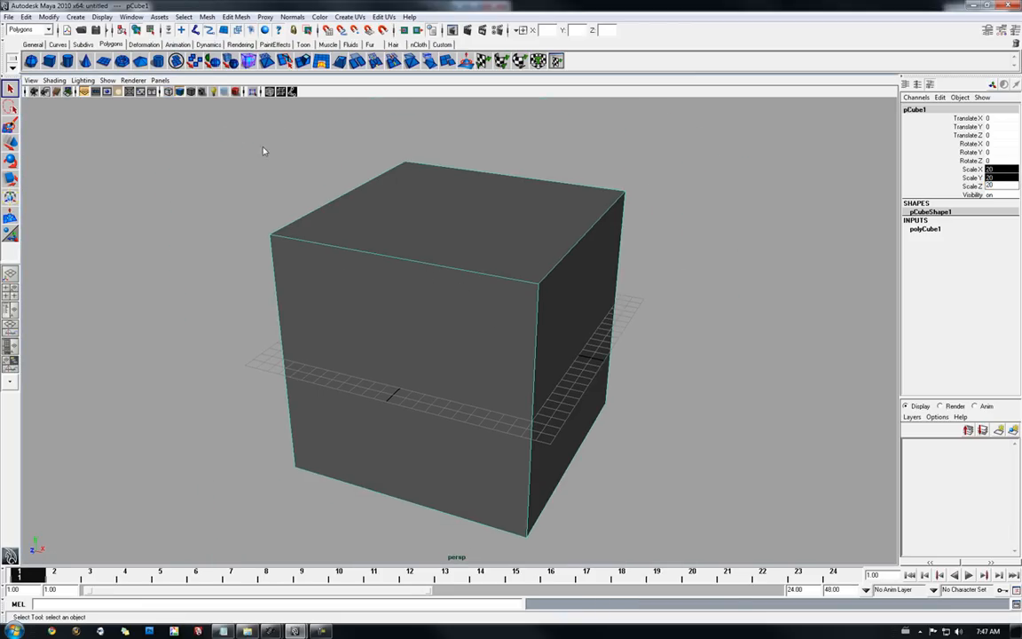
left_click(106, 81)
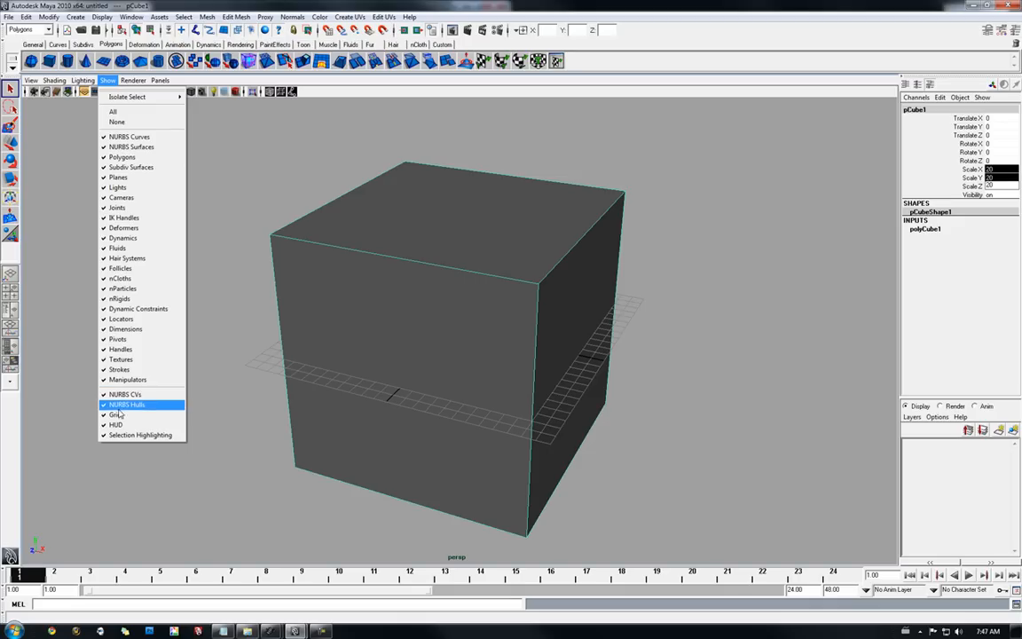
left_click(119, 373)
left_click_drag(498, 354, 477, 356, "alt")
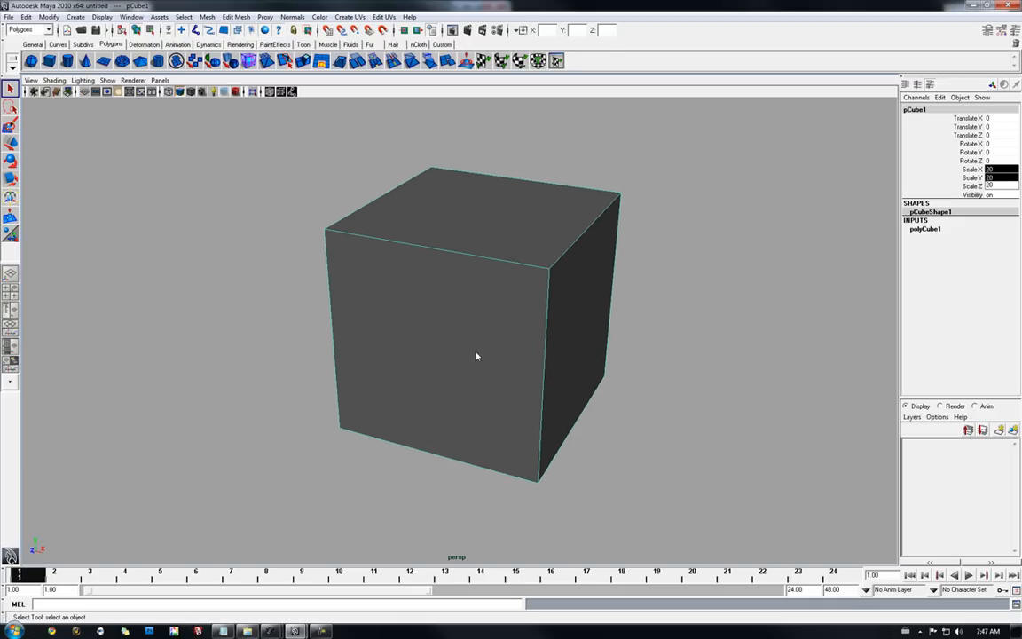
Delete the cube's front face to open the box
right_click_drag(448, 342, 449, 356)
left_click(438, 323)
key("Delete")
mouse_move(438, 322)
left_mouse_down("alt")
mouse_move(486, 288)
mouse_move(445, 319)
left_mouse_up("alt")
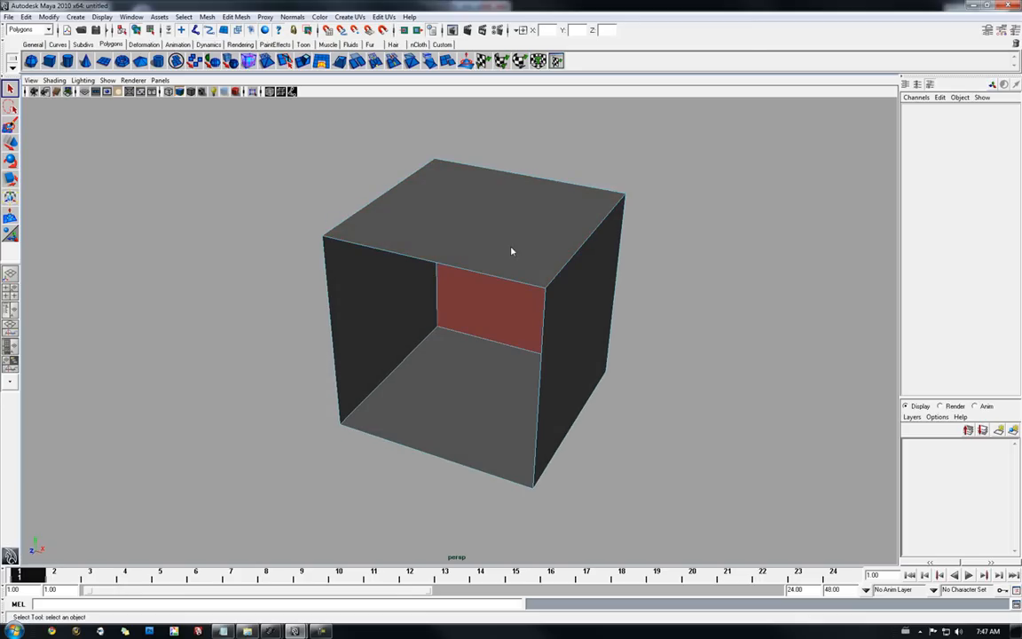
Extrude the box's top face and scale the new face inward to about 0.2 of its size
left_click(502, 221)
left_click_drag(528, 263, 513, 274, "alt")
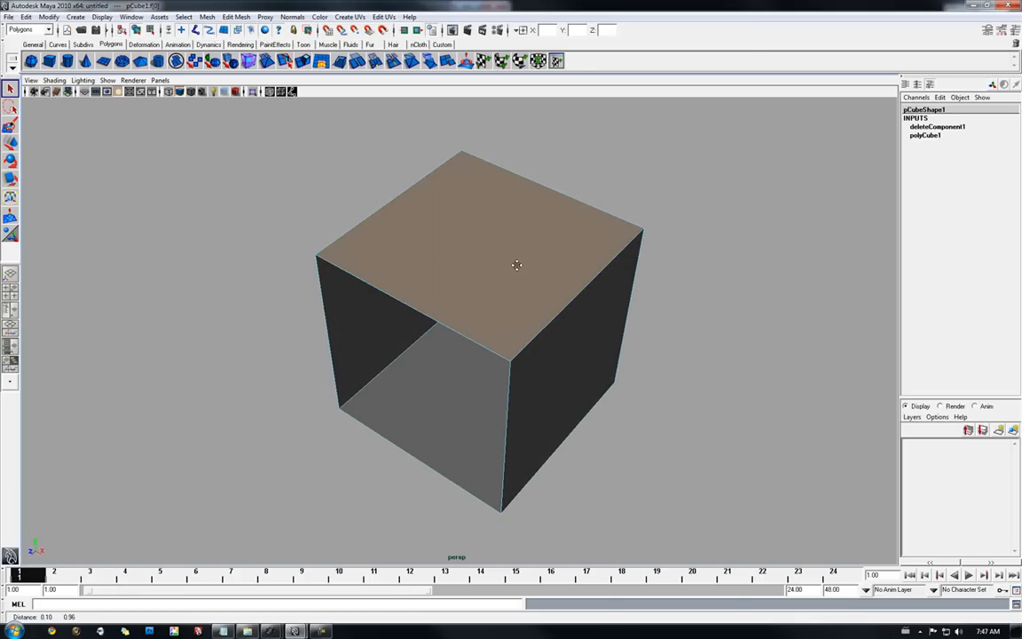
left_click(249, 18)
left_click(253, 45)
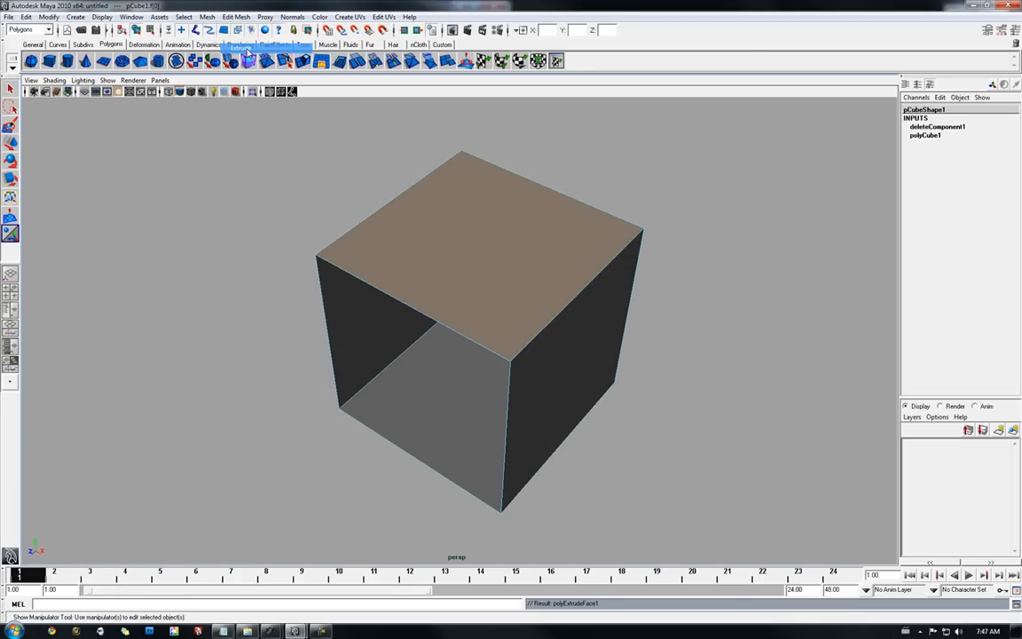
left_click(534, 210)
left_click_drag(444, 232, 356, 267)
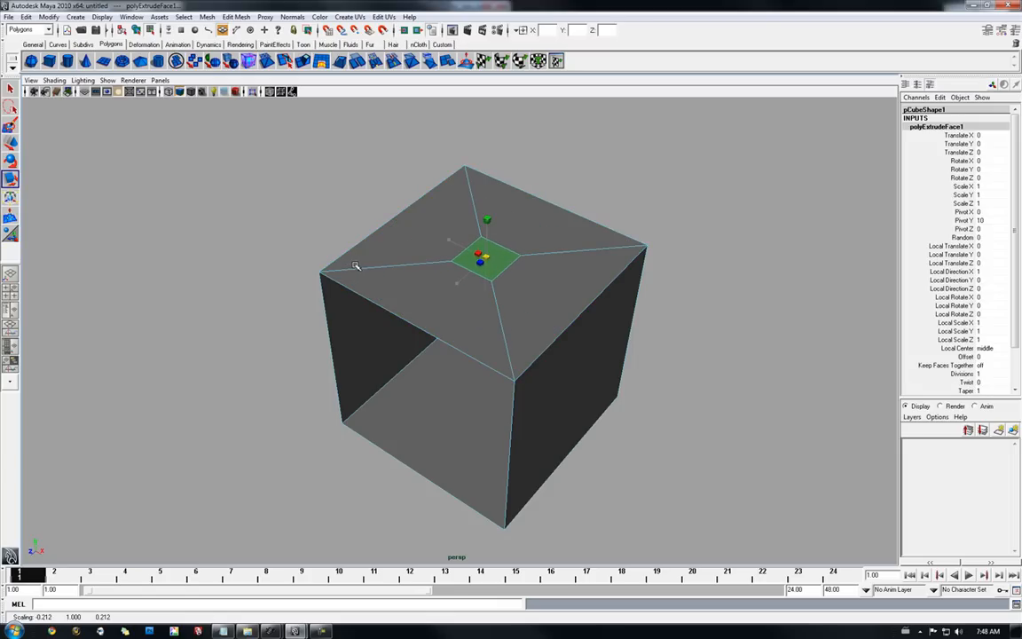
key("r")
Delete the small inner face on top of the box to leave a ceiling opening
left_click_drag(540, 251, 491, 243, "alt")
left_click_drag(504, 370, 497, 338, "alt")
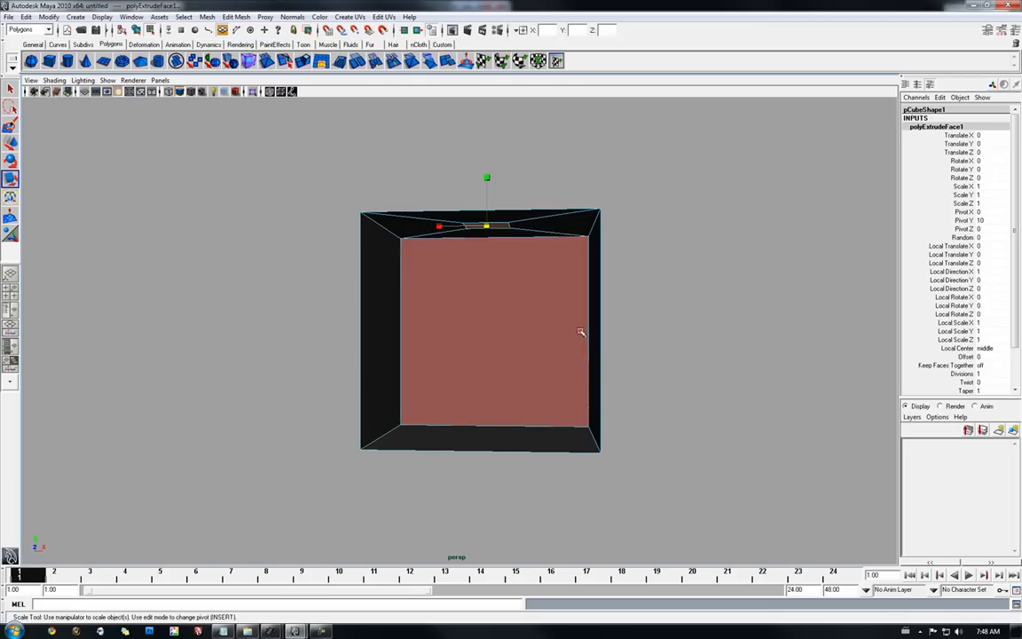
mouse_move(539, 269)
left_mouse_down("alt")
mouse_move(509, 309)
mouse_move(483, 308)
mouse_move(516, 243)
mouse_move(507, 237)
mouse_move(493, 257)
mouse_move(520, 267)
left_mouse_up("alt")
key("Delete")
right_click_drag(561, 275, 507, 290, "alt")
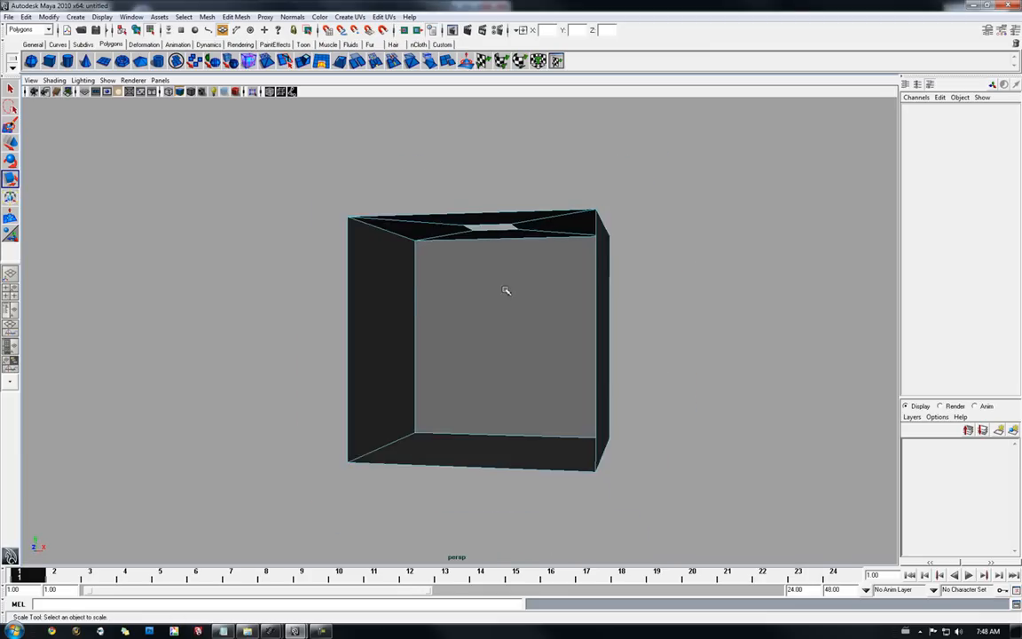
middle_click_drag(507, 290, 500, 286, "alt")
Extrude all faces of the box with Keep Faces Together on, giving the walls a thickness offset of about 0.58, and return to object mode
left_click_drag(248, 158, 733, 534)
left_click_drag(643, 372, 616, 398, "alt")
left_click_drag(578, 304, 577, 315, "alt")
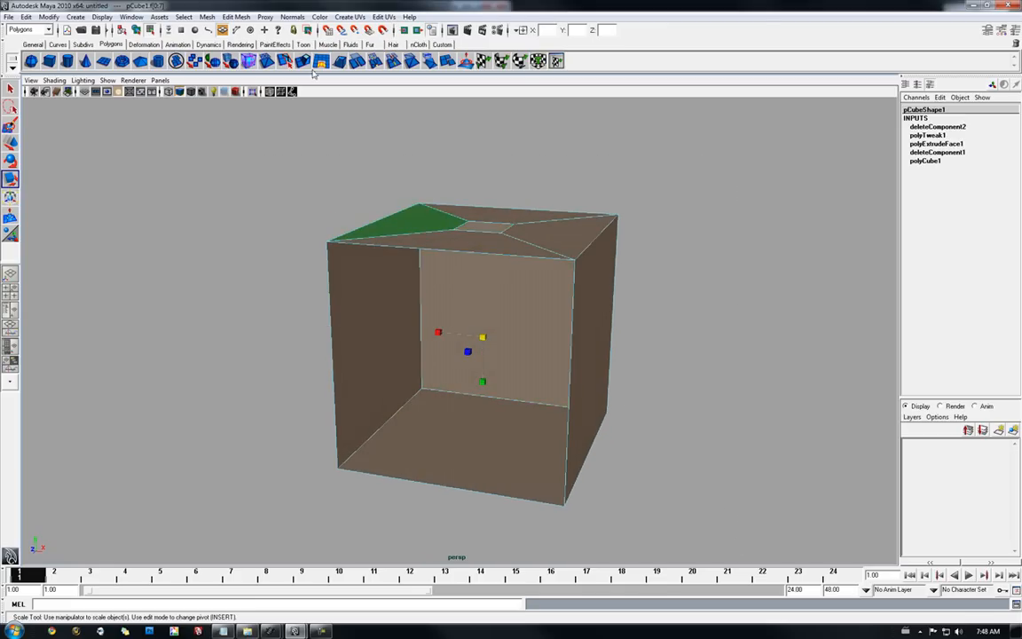
left_click(236, 17)
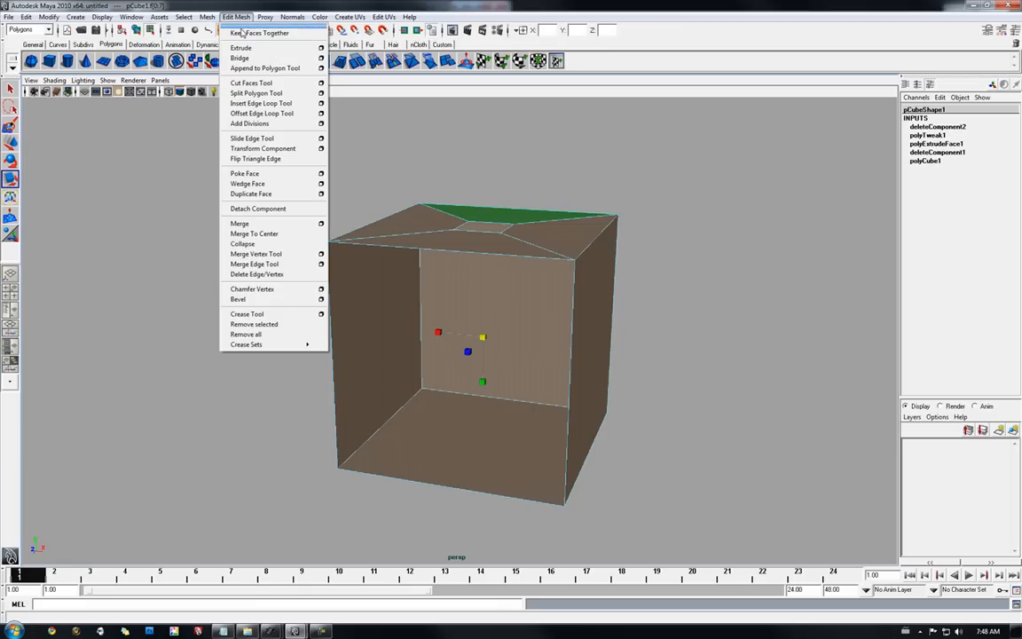
left_click(264, 34)
left_click(236, 17)
left_click(249, 48)
left_click_drag(634, 237, 587, 301, "alt")
left_click_drag(603, 347, 327, 260)
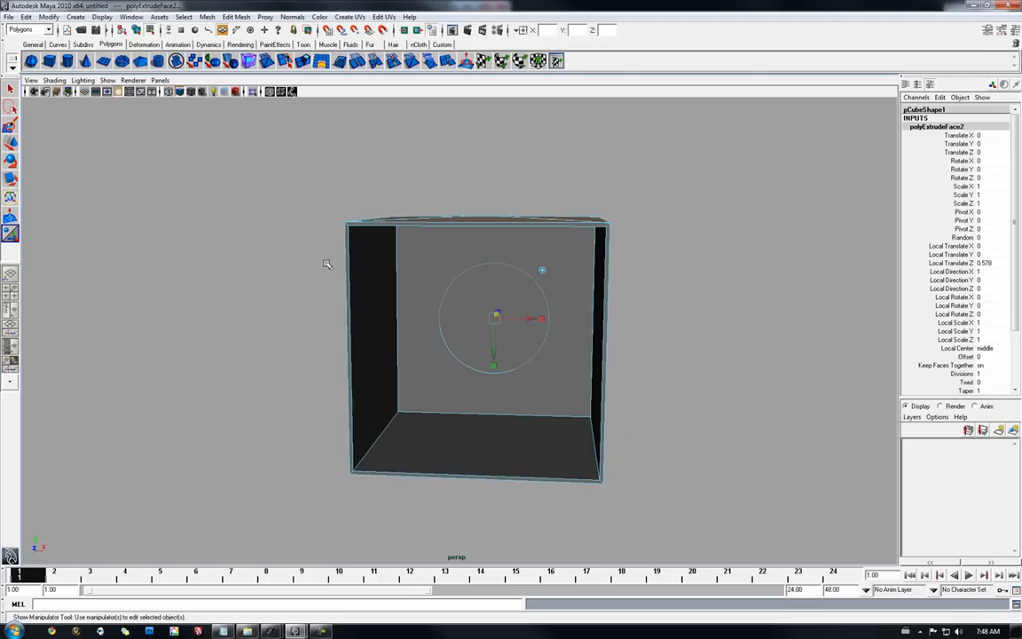
left_click_drag(347, 494, 579, 293, "alt")
left_click(669, 321)
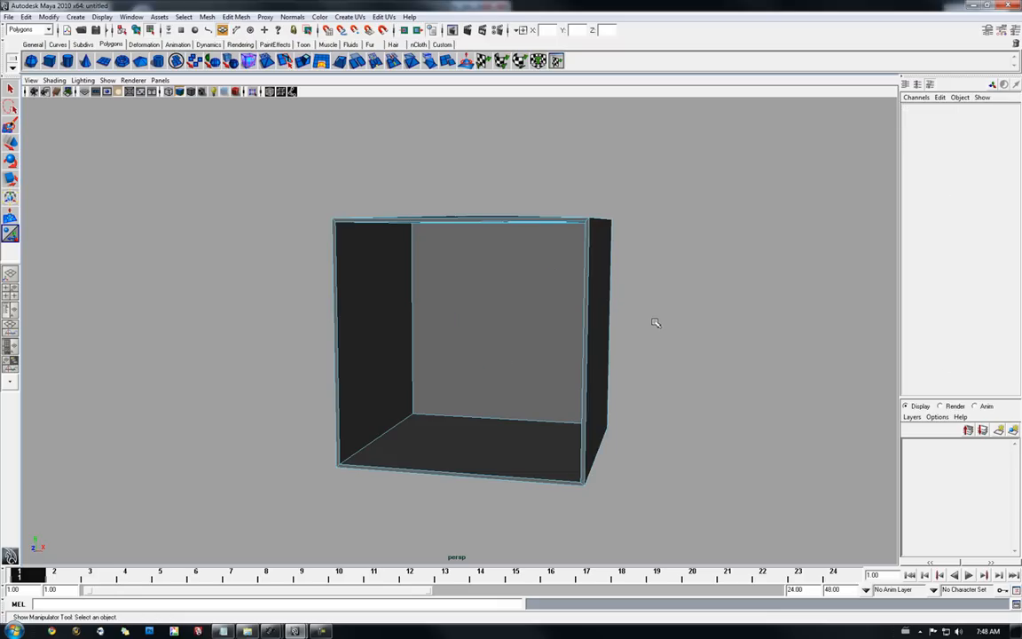
key("F8")
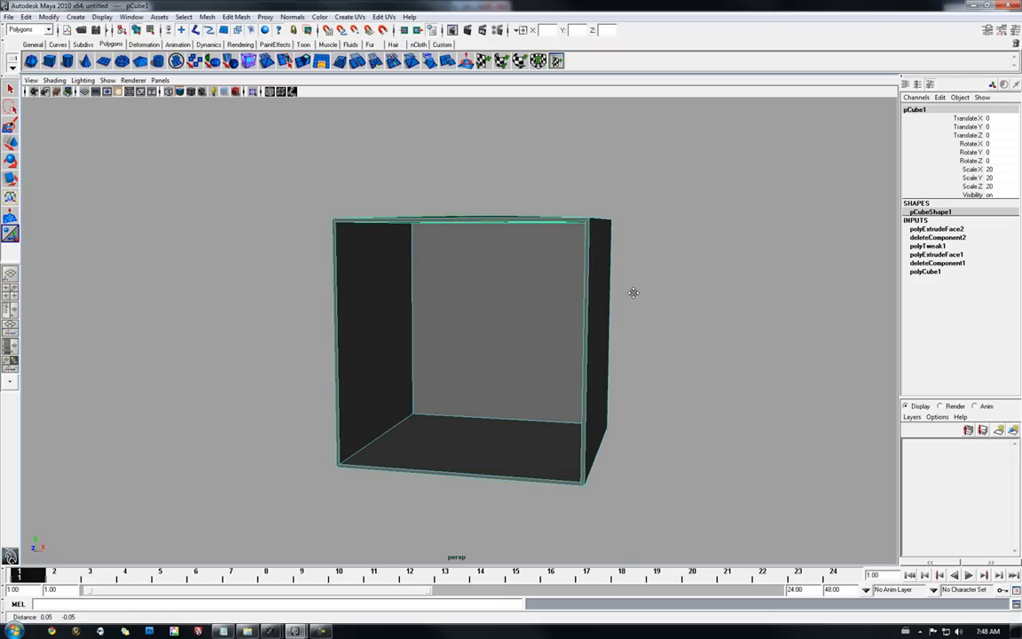
left_click_drag(635, 292, 632, 295, "alt")
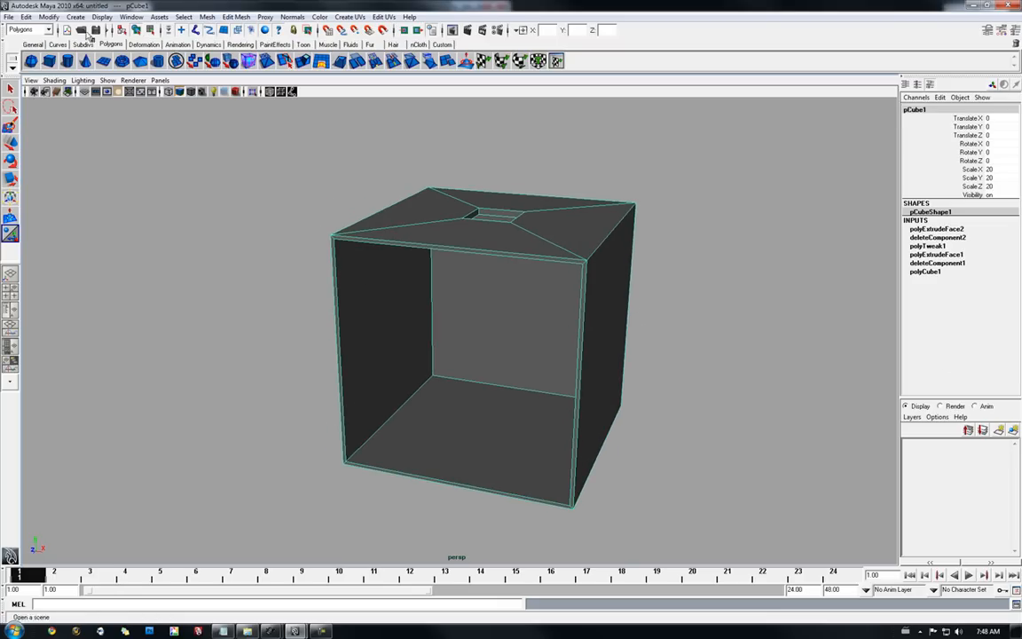
Create a second polygon cube and set its X, Y and Z scale to 4
left_click(76, 17)
mouse_move(102, 43)
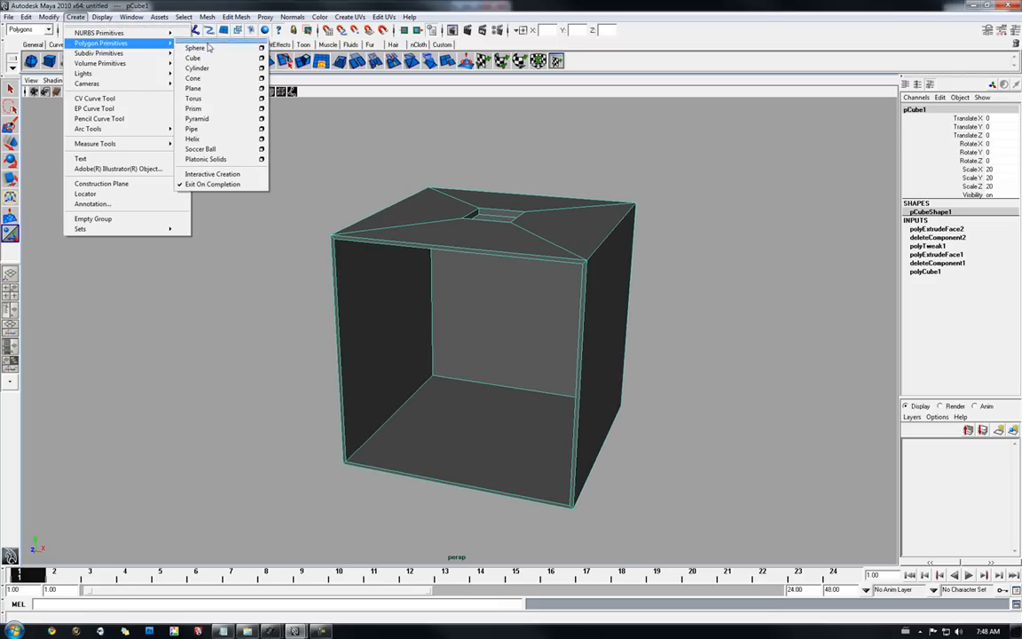
left_click(188, 53)
left_click_drag(386, 238, 497, 244, "alt")
left_click_drag(999, 169, 994, 186)
key("Return")
Place the small cube on the box floor at about X -3.3 and Translate Y -8, turned about 26.5 degrees around Y
middle_click_drag(583, 311, 572, 293, "alt")
key("w")
left_click_drag(488, 276, 483, 362)
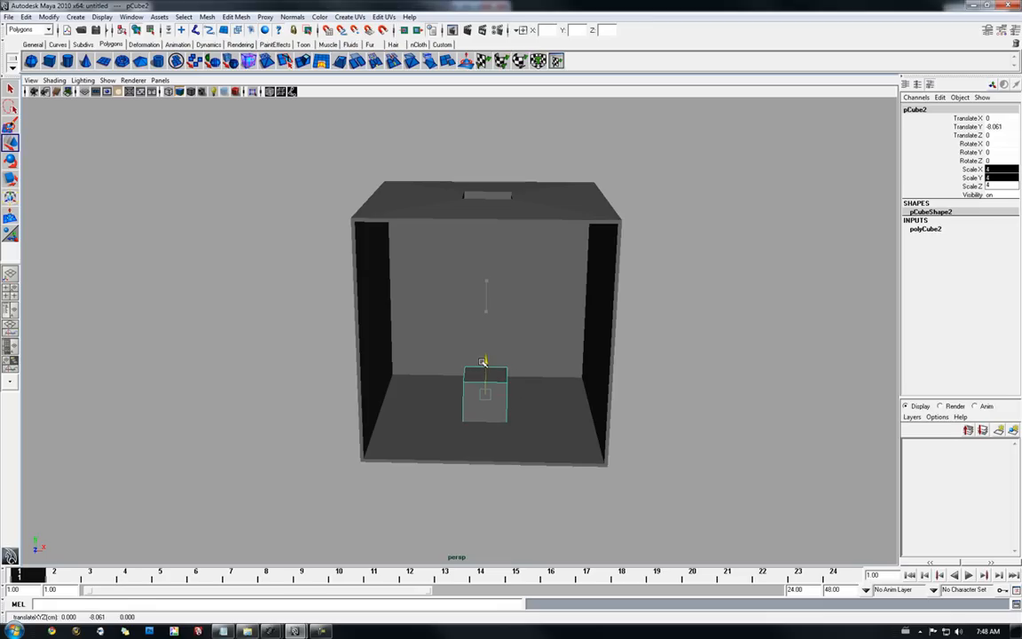
left_click_drag(525, 395, 490, 402)
key("e")
left_click(997, 127)
type("-")
key("Return")
Set the small cube's Rotate X and Rotate Z to 0
left_click(1005, 144)
left_click(1004, 161, "ctrl")
type("0")
key("Return")
Create a third polygon cube scaled to 5 in X, 10 in Y and 7 in Z
left_click_drag(543, 226, 483, 239, "alt")
left_click(75, 17)
mouse_move(124, 43)
left_click(204, 57)
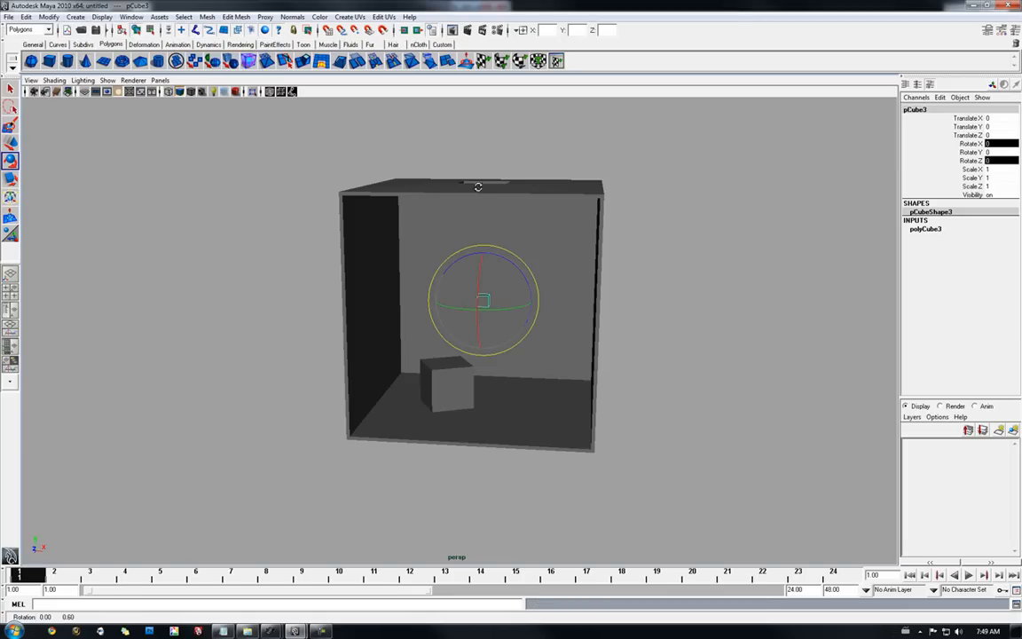
left_click_drag(462, 284, 523, 293, "alt")
left_click(990, 171)
type("5")
key("Tab")
type("10")
key("Tab")
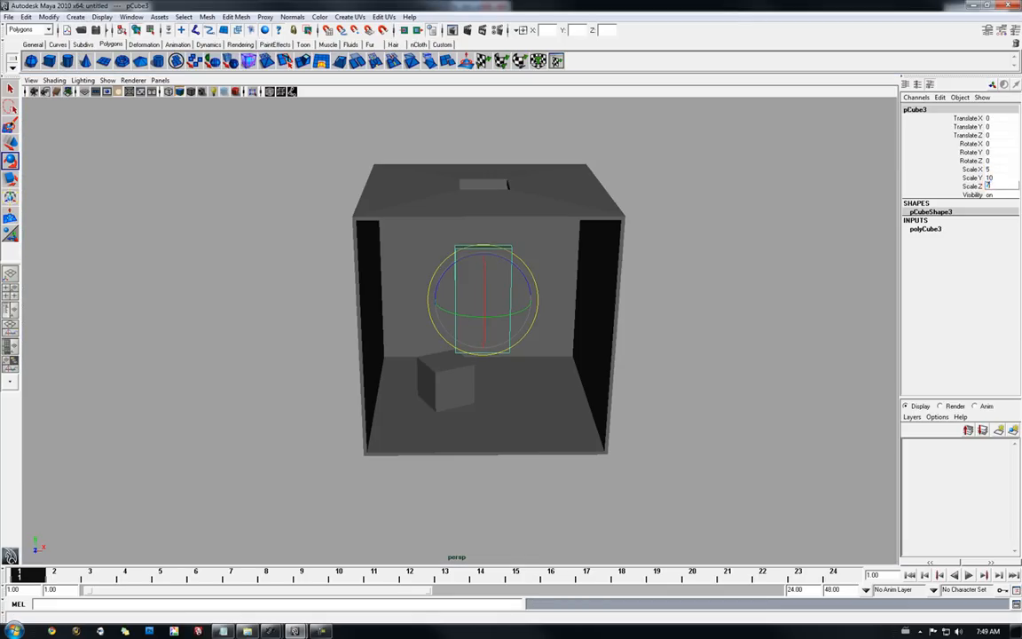
type("7")
key("Return")
Turn the tall block about -35.5 degrees around Y and set its Translate Y to -5
left_click_drag(559, 255, 493, 315, "alt")
key("w")
left_click_drag(483, 270, 484, 330)
double_click(995, 126)
type("-5")
key("Return")
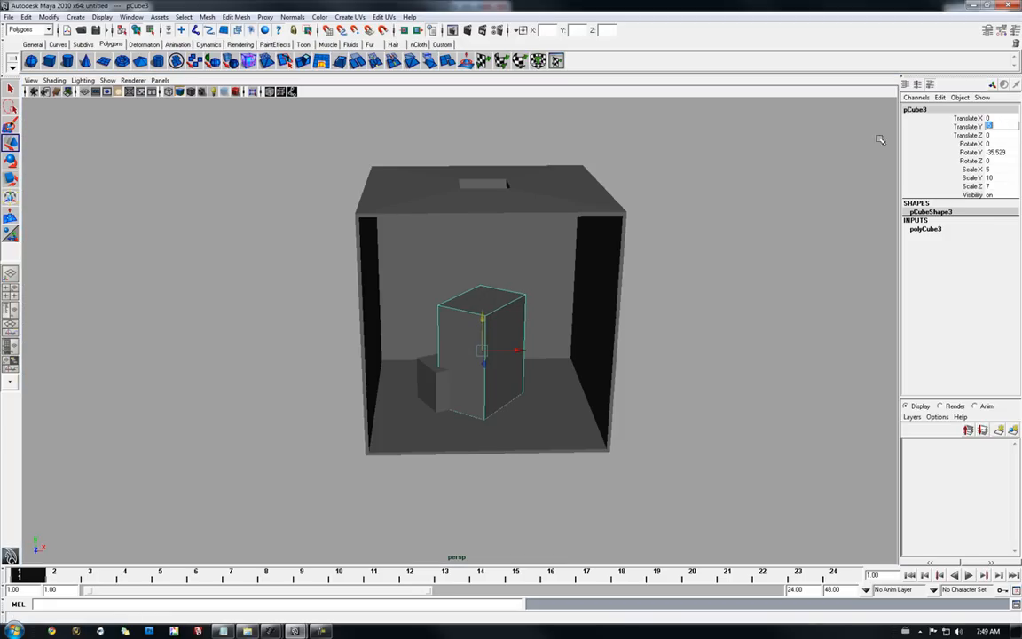
In the top view, move the tall block to about X 3.7, Z -4.2 and adjust its Y rotation to about -34 degrees
middle_click_drag(472, 265, 479, 258, "alt")
mouse_move(533, 254)
left_mouse_down("alt")
mouse_move(545, 252)
mouse_move(512, 253)
left_mouse_up("alt")
key("space")
mouse_move(571, 263)
middle_mouse_down("alt")
mouse_move(552, 267)
mouse_move(545, 254)
middle_mouse_up("alt")
key("4")
right_click_drag(541, 253, 388, 237, "alt")
middle_click_drag(465, 294, 461, 317, "alt")
left_click_drag(453, 348, 533, 246)
key("e")
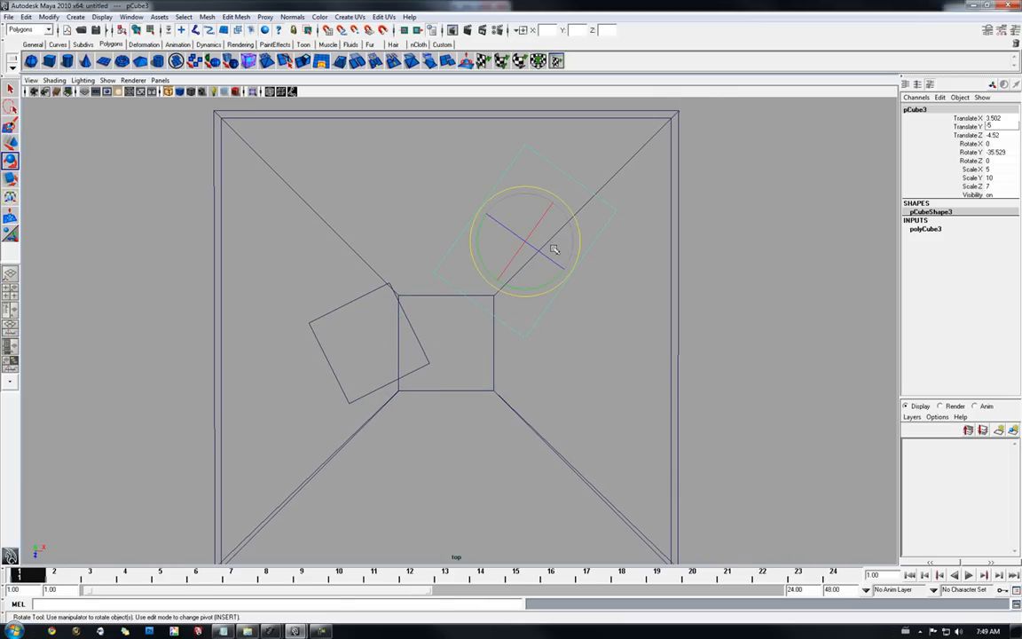
middle_click_drag(610, 256, 619, 252)
key("w")
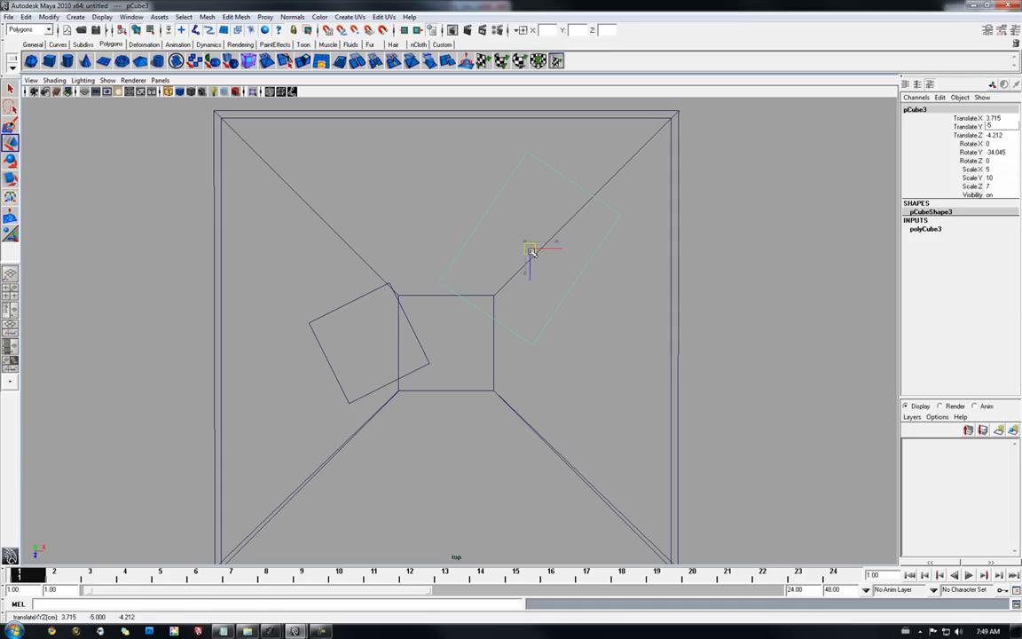
Move the small cube toward the front of the box, to about X -3.3, Z 2.4
left_click(343, 393)
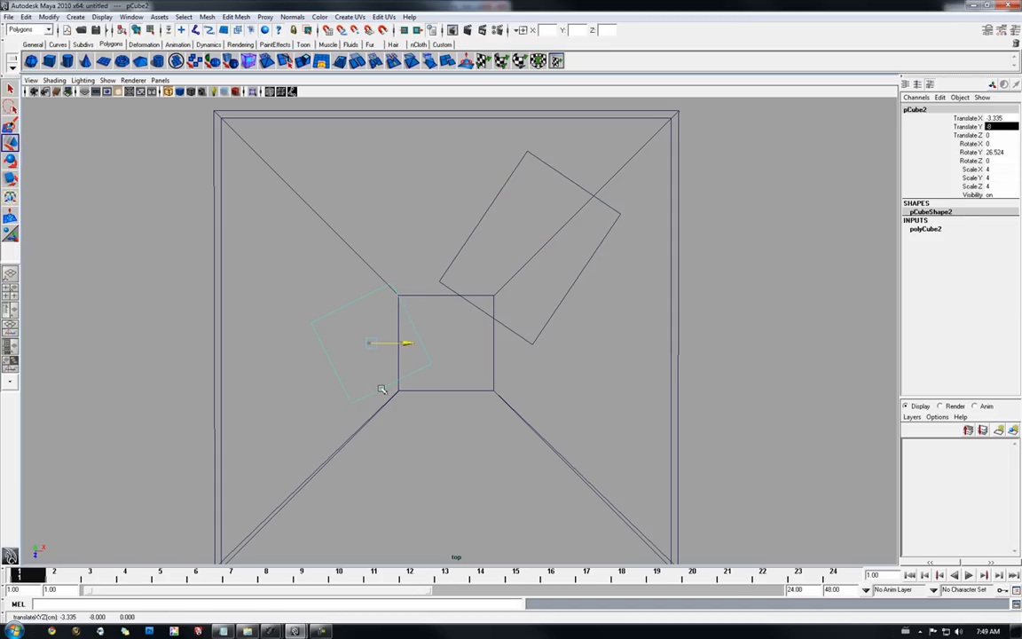
left_click_drag(369, 346, 372, 391)
key("r")
key("w")
left_click_drag(377, 391, 377, 397)
right_click_drag(547, 385, 372, 359, "alt")
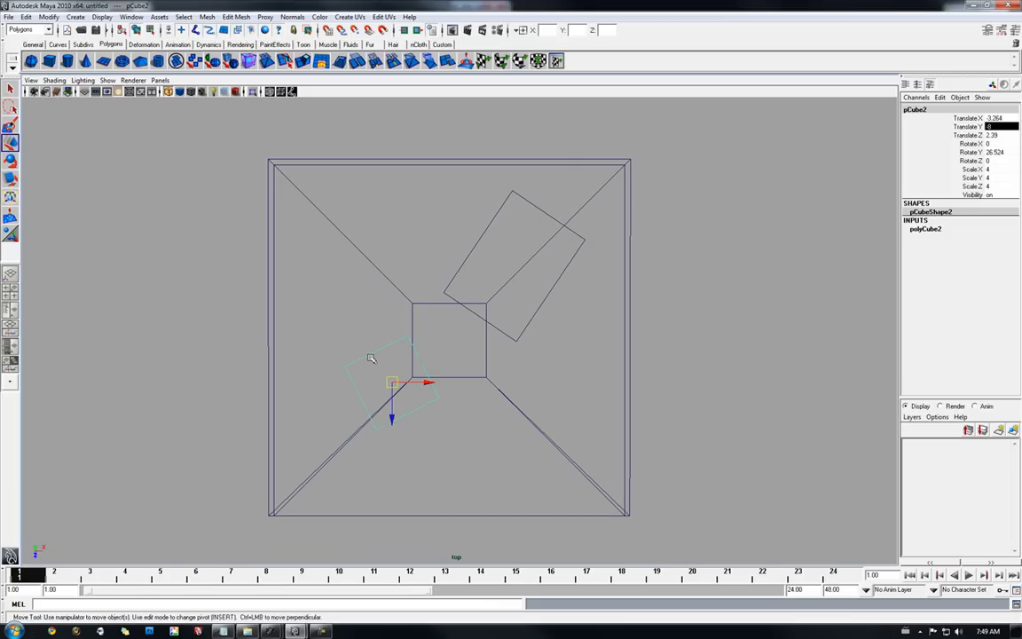
In the perspective view, create a polygon torus and scale it uniformly to about 2.8
key("space")
left_click_drag(427, 362, 427, 342)
left_click_drag(536, 353, 538, 340, "alt")
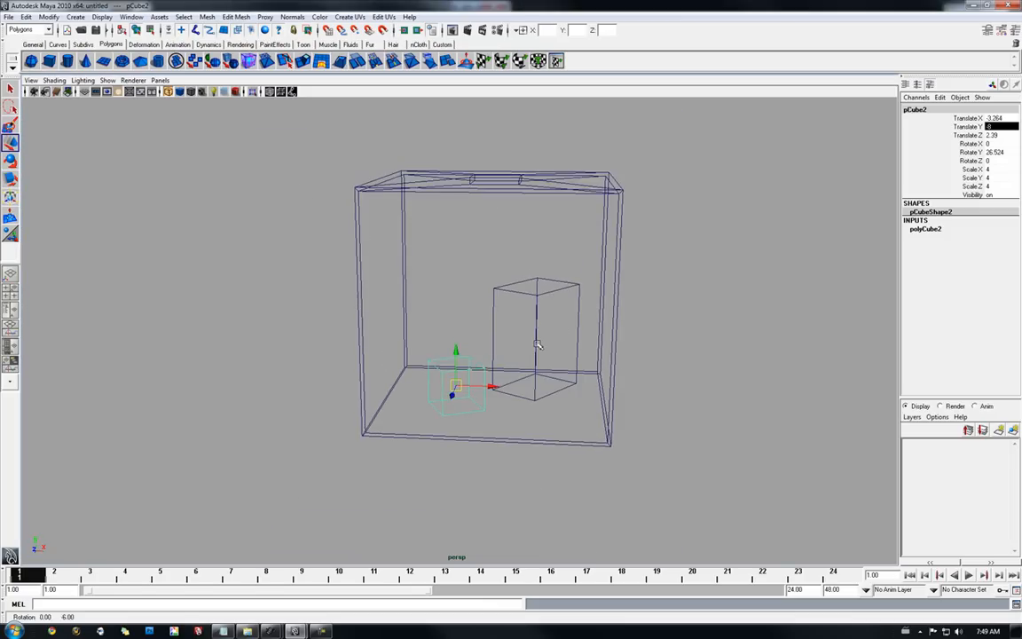
middle_click_drag(560, 325, 537, 335, "alt")
left_click_drag(537, 334, 486, 318, "alt")
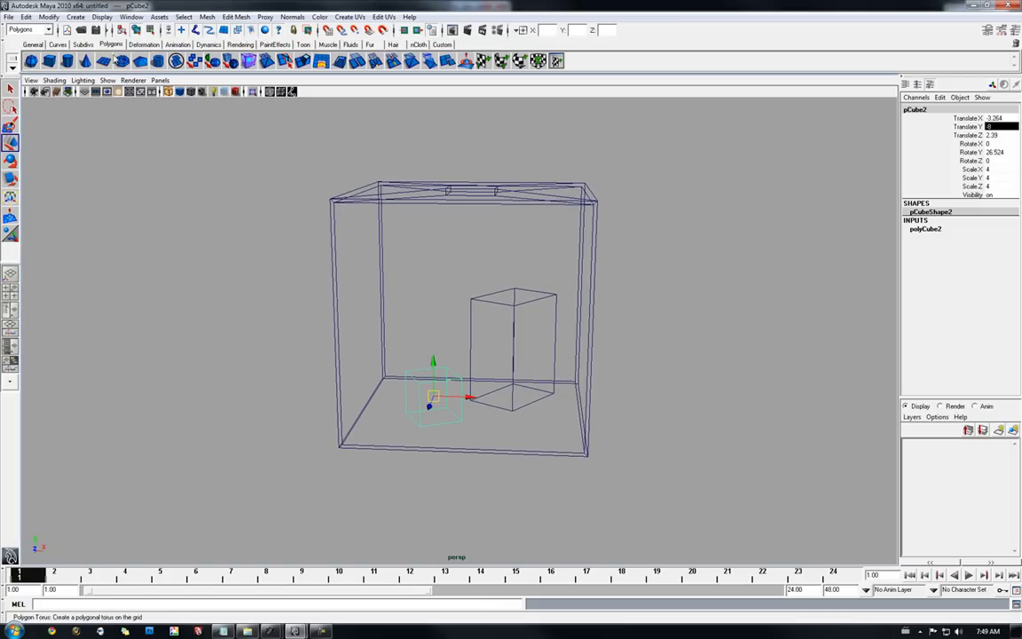
left_click(70, 17)
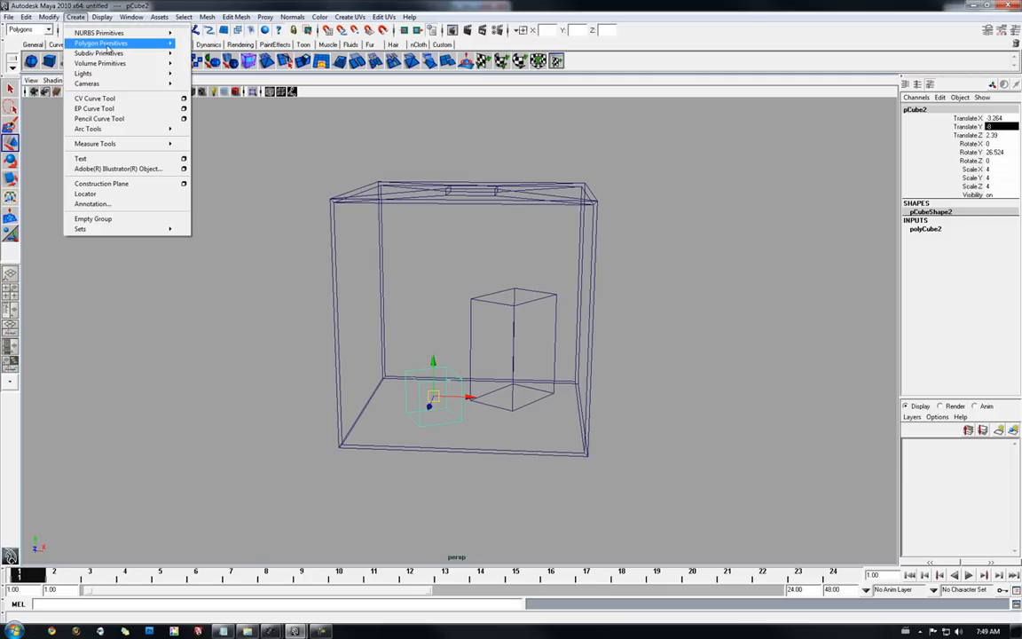
mouse_move(100, 42)
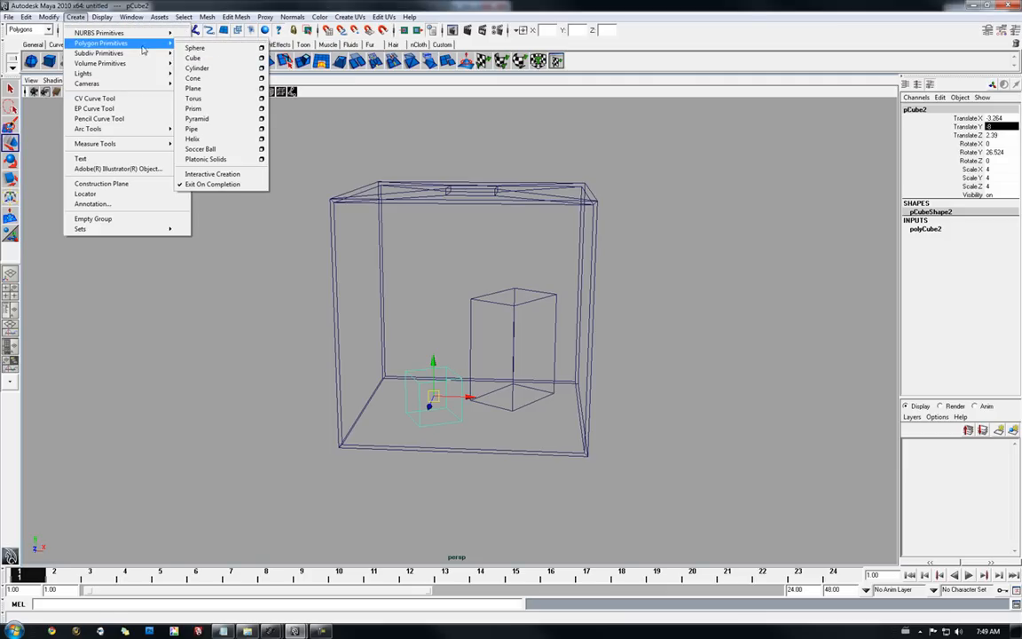
left_click(193, 99)
left_click_drag(420, 253, 360, 256, "alt")
middle_click_drag(311, 245, 324, 247, "alt")
right_click_drag(324, 247, 442, 265, "alt")
key("r")
left_click_drag(465, 294, 425, 302)
Rotate the torus to about X 43.5, Y 16.4, Z -16.5 degrees and, finishing in the top view, move it to about X -4.7, Z -4.5
key("w")
mouse_move(495, 293)
left_mouse_down("alt")
mouse_move(579, 290)
mouse_move(453, 329)
mouse_move(401, 322)
mouse_move(479, 298)
mouse_move(451, 310)
mouse_move(452, 321)
mouse_move(541, 315)
mouse_move(397, 244)
mouse_move(429, 267)
mouse_move(405, 292)
mouse_move(408, 305)
left_mouse_up("alt")
key("e")
key("5")
key("w")
left_click_drag(493, 291, 521, 293, "alt")
key("space")
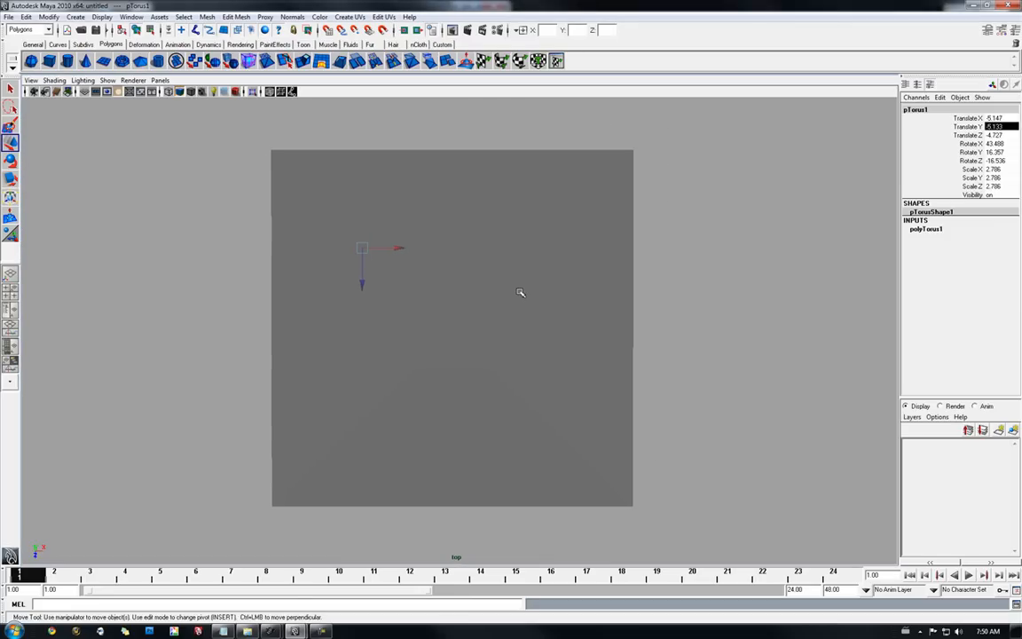
left_click_drag(348, 250, 369, 252)
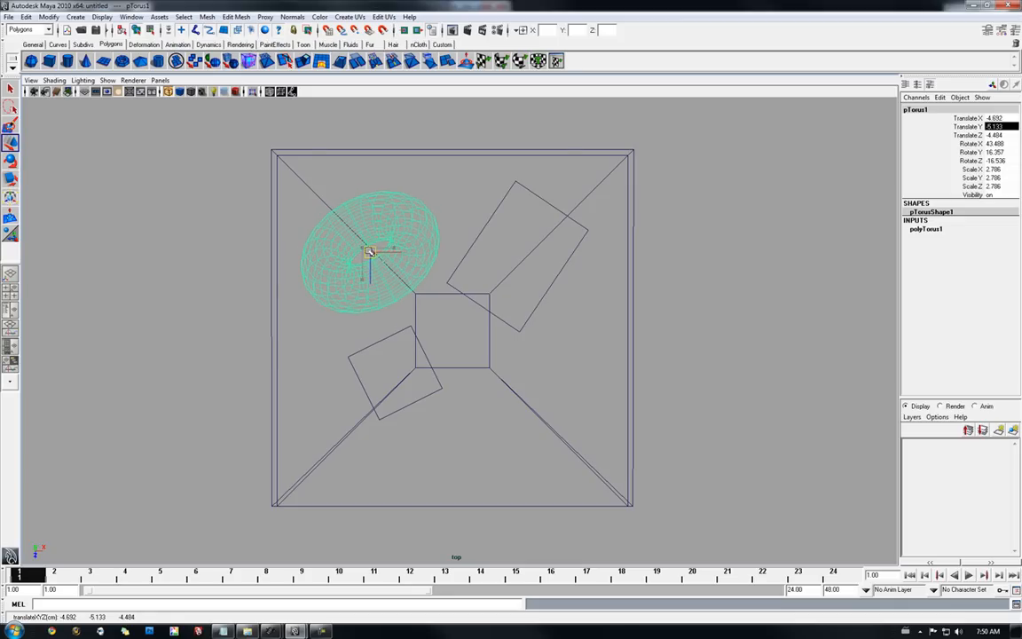
In the front view, raise the torus to about Y -4.9, and return to the shaded perspective view with nothing selected
key("space")
left_click_drag(441, 266, 443, 291)
scroll(510, 270, "down", 5)
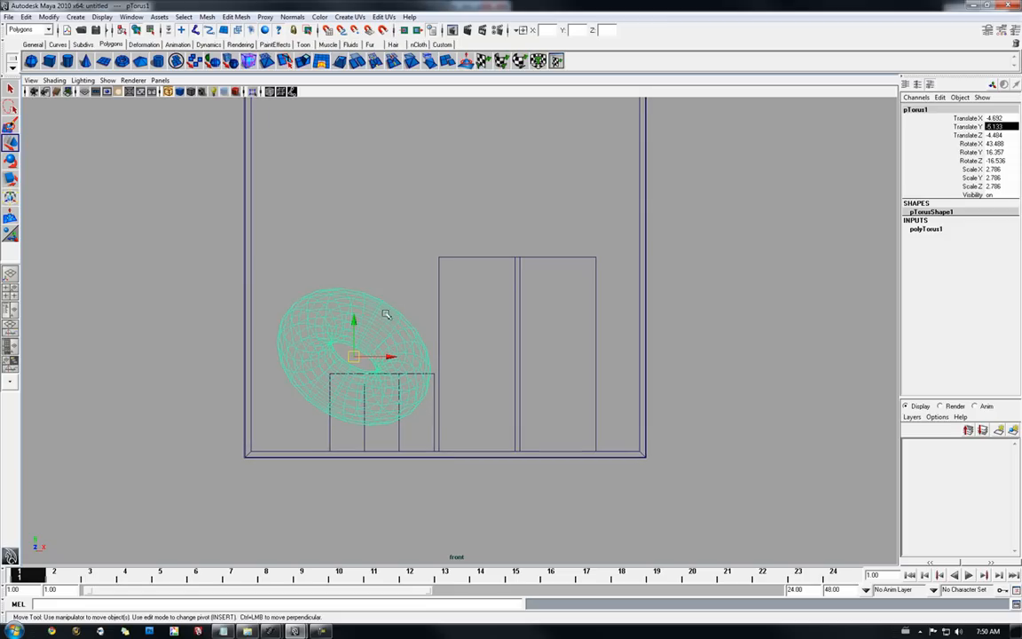
left_click_drag(352, 321, 352, 317)
scroll(479, 266, "down", 1)
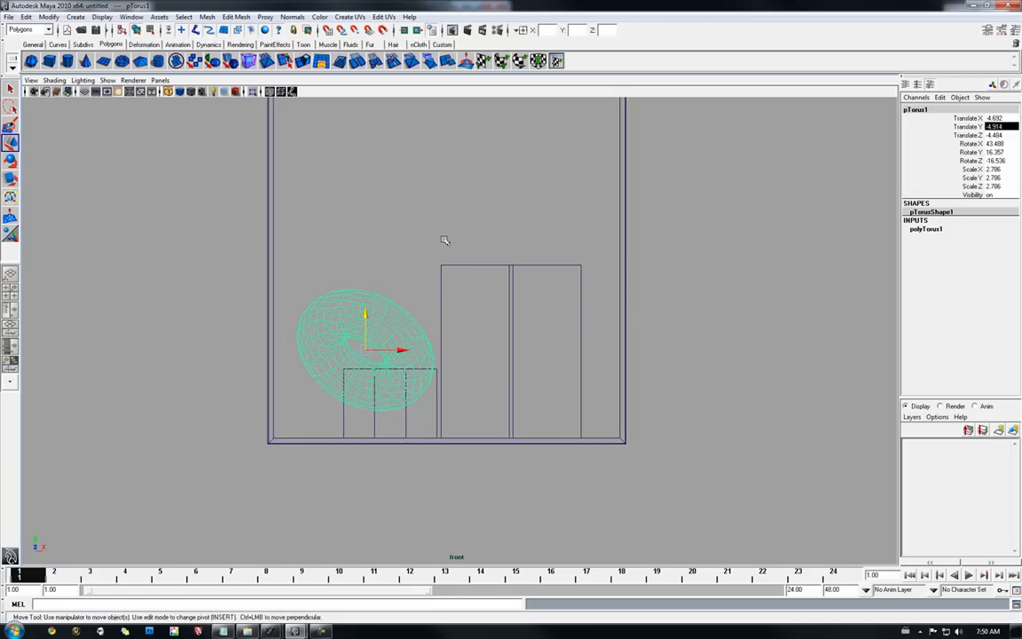
middle_click_drag(444, 240, 444, 295, "alt")
key("space")
left_click_drag(445, 295, 448, 274)
left_click_drag(526, 286, 522, 276, "alt")
key("5")
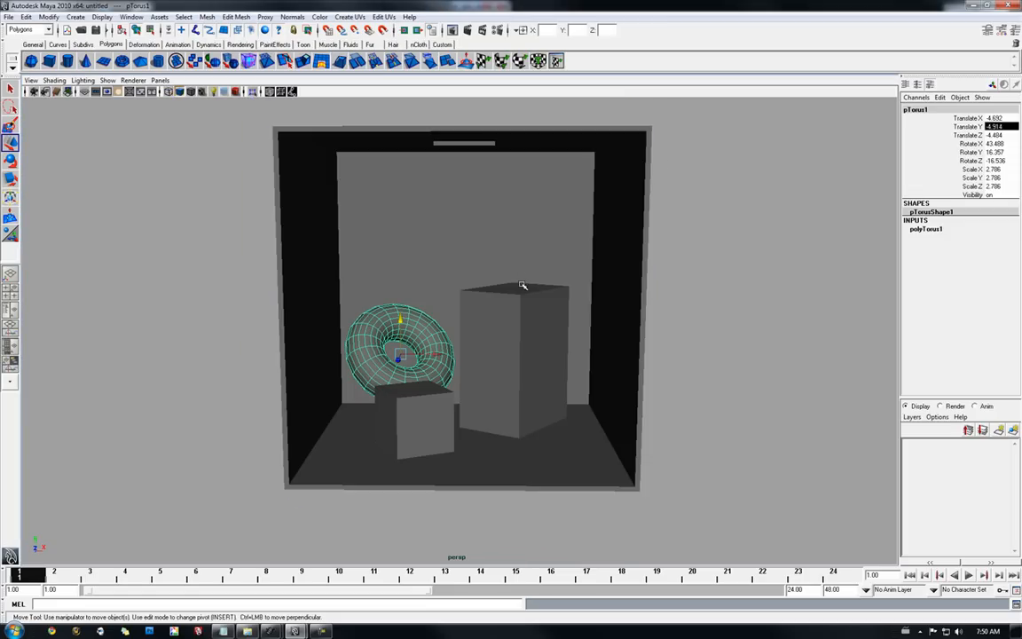
left_click(706, 312)
Apply a Bevel to the small cube in front of the torus
left_click_drag(708, 309, 611, 302, "alt")
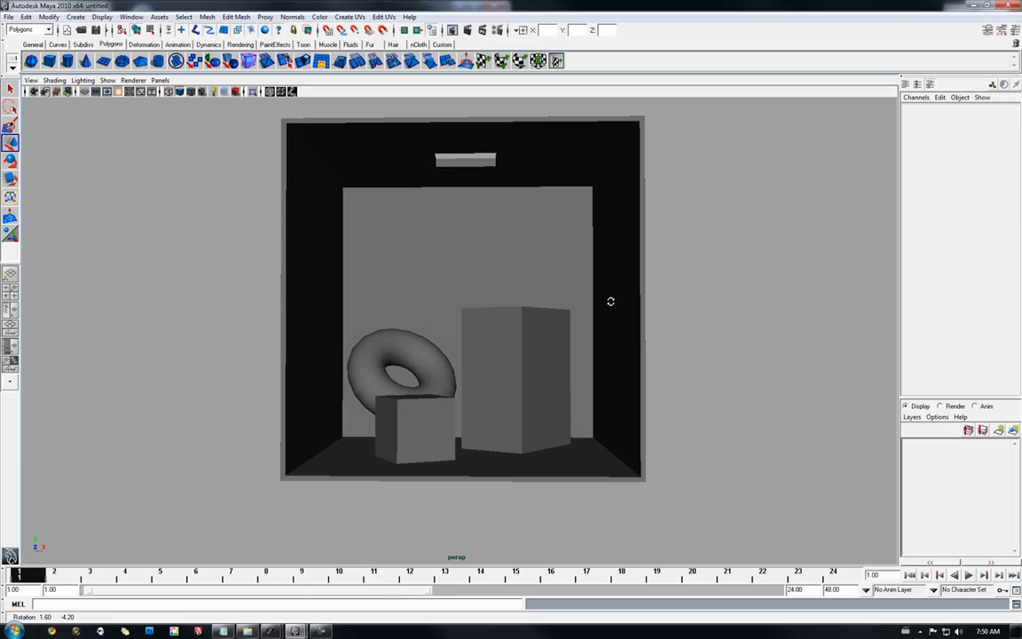
left_click_drag(535, 272, 527, 333, "alt")
left_click(433, 417)
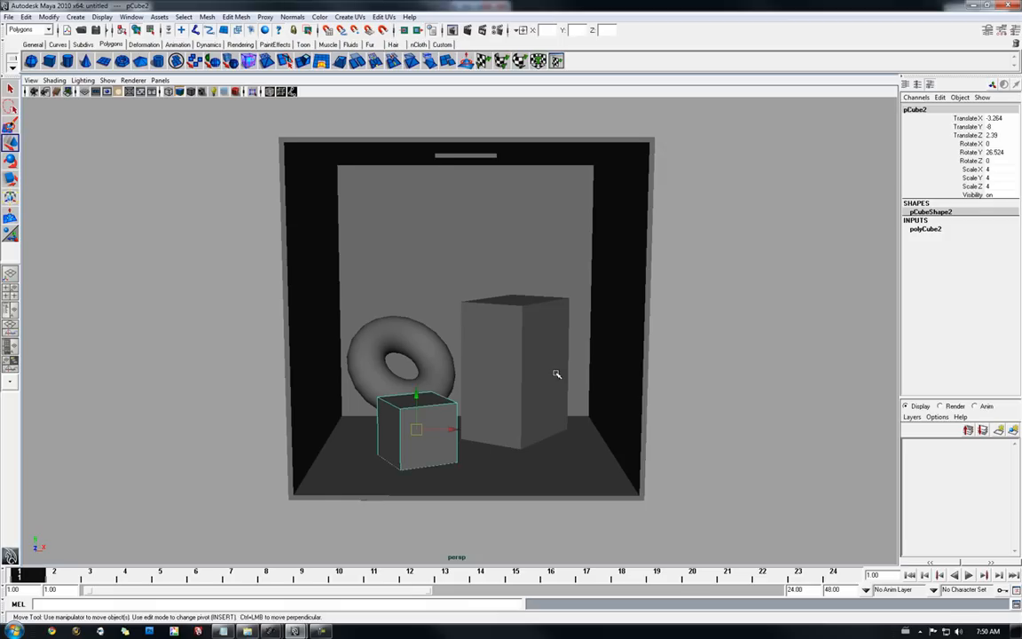
left_click_drag(555, 372, 555, 354, "alt")
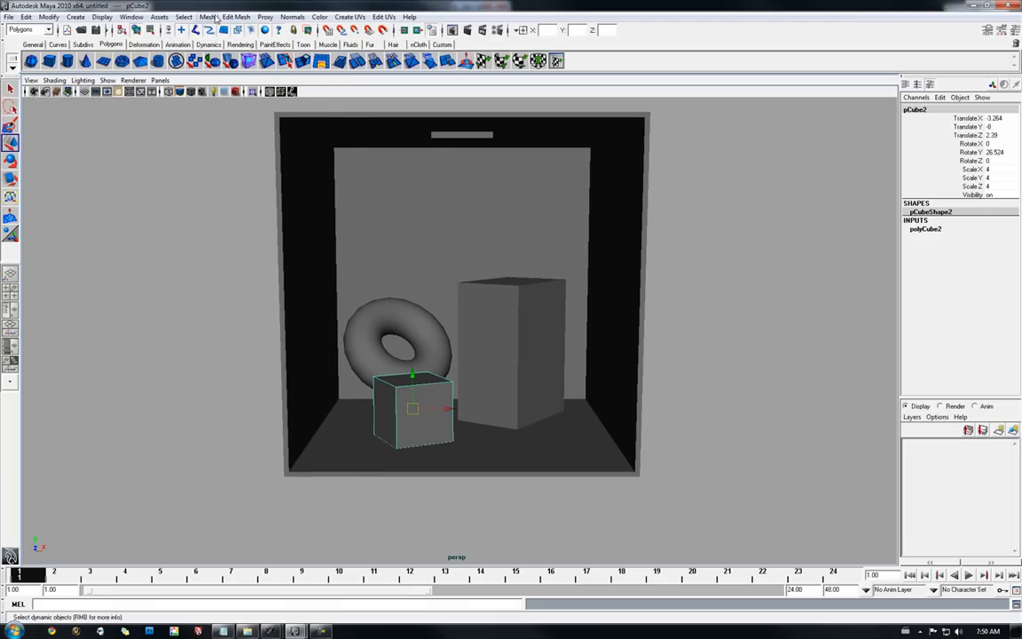
left_click(213, 17)
left_click(244, 300)
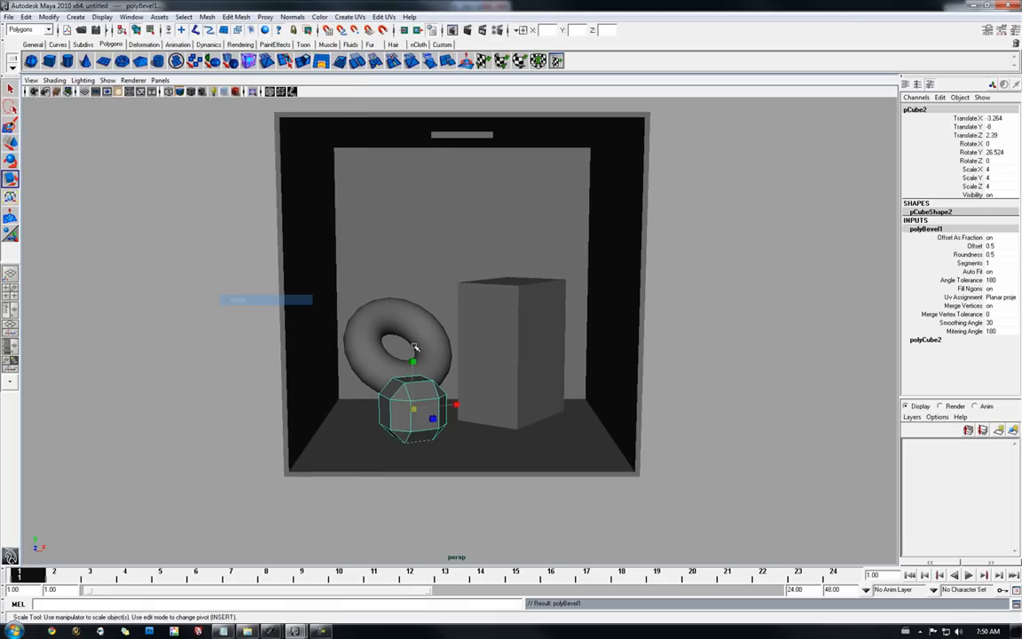
Set the small cube's bevel Offset to 0.15 and Segments to 5, and deselect the cube
right_click_drag(337, 355, 463, 406, "alt")
left_click_drag(463, 406, 420, 366, "alt")
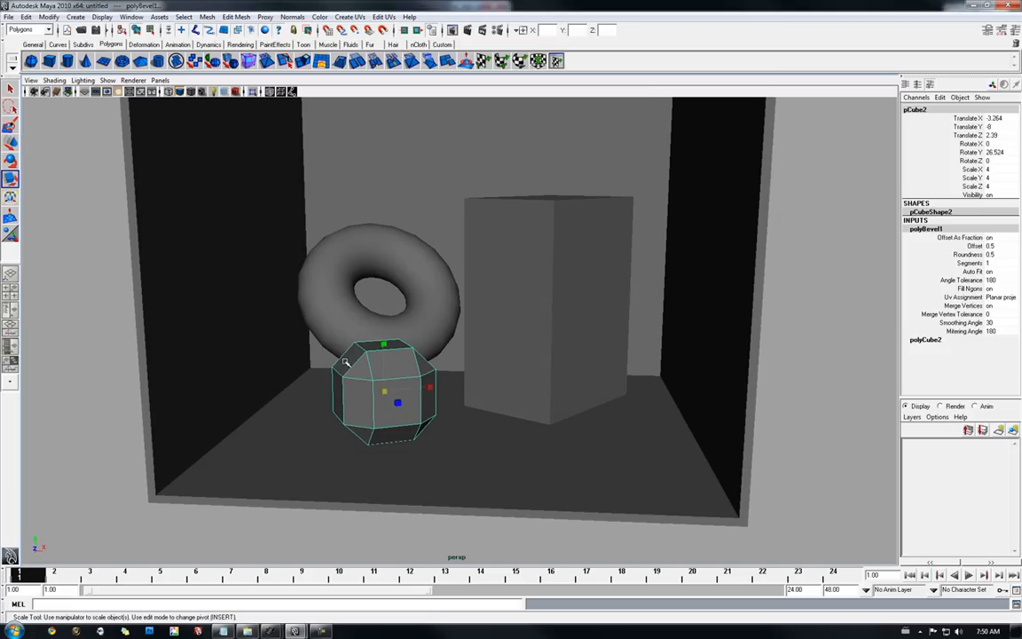
left_click(999, 247)
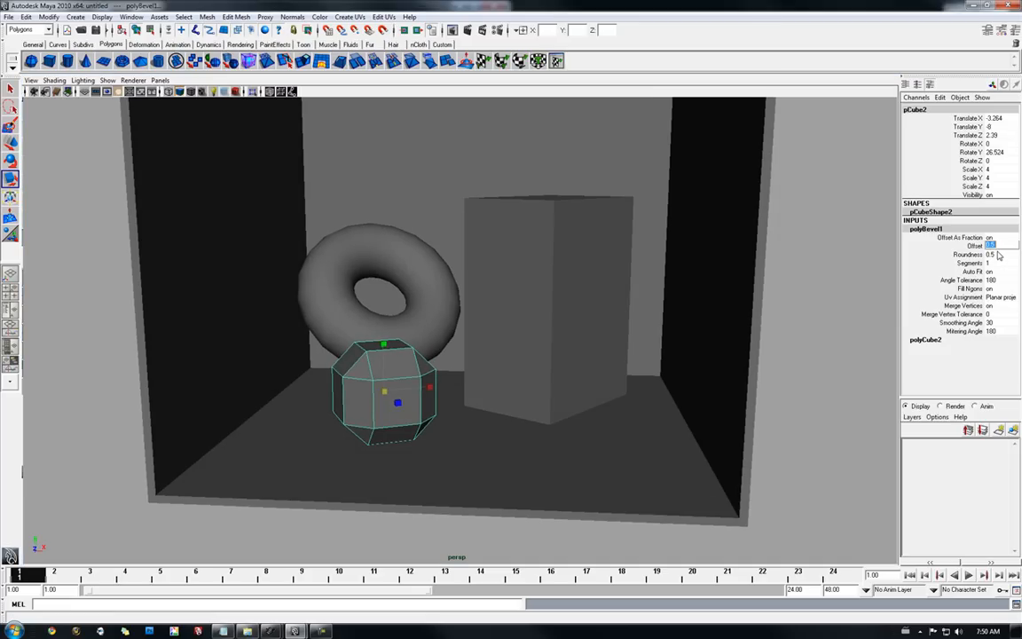
key("Return")
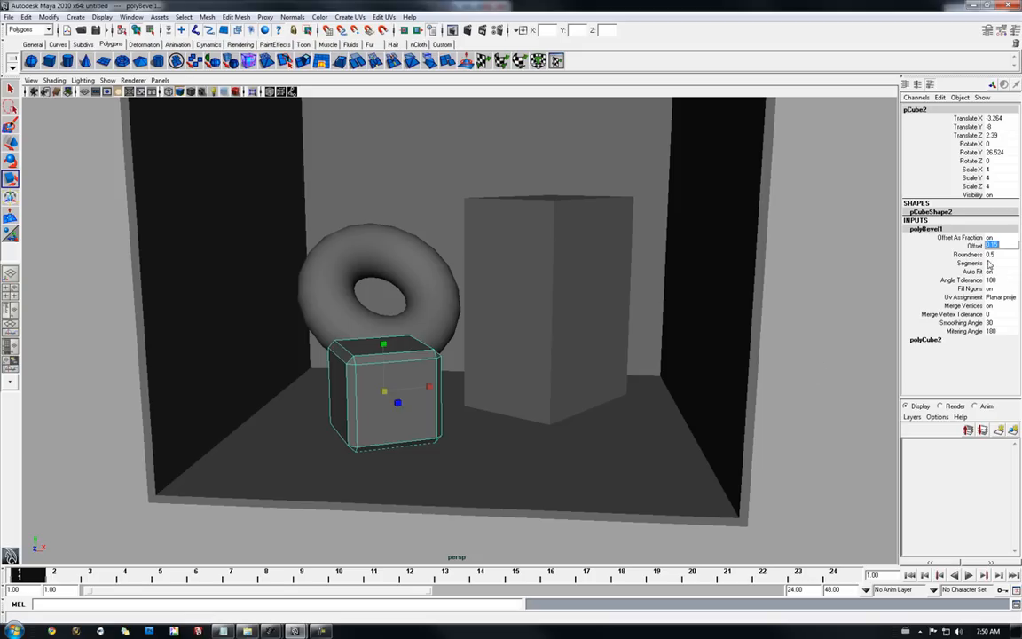
key("Return")
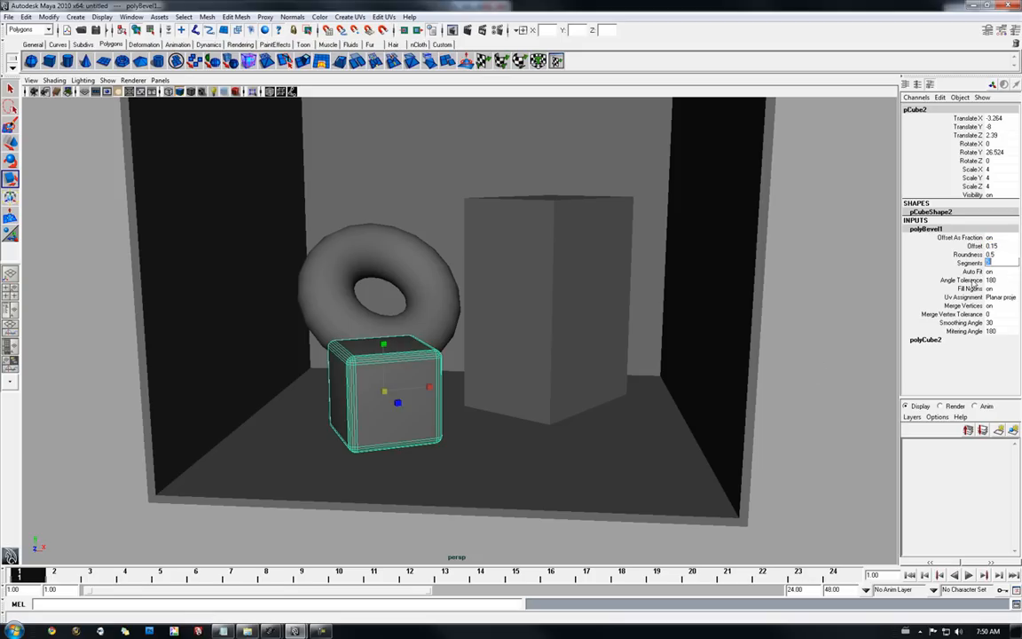
right_click_drag(364, 249, 421, 281, "alt")
middle_click_drag(421, 282, 431, 276, "alt")
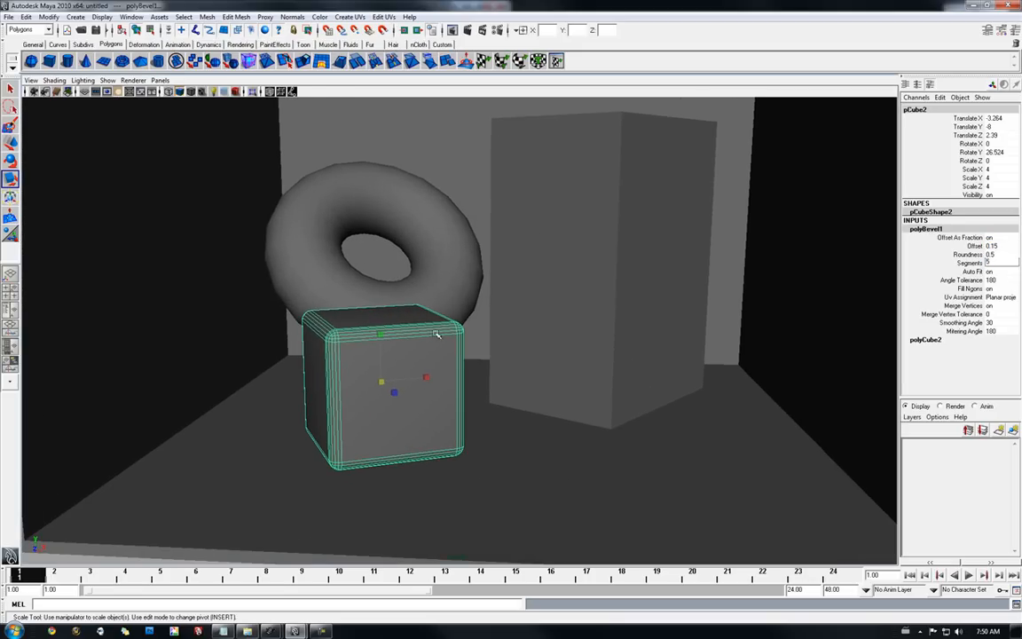
right_click_drag(362, 333, 440, 382, "alt")
left_click(874, 332)
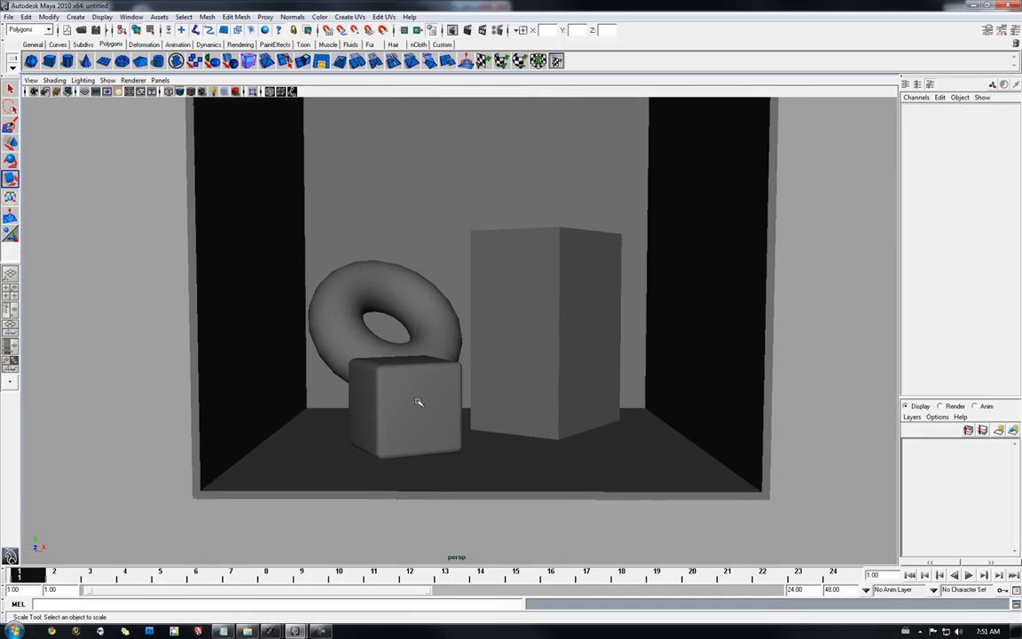
Select all faces of the tall block and turn off Keep Faces Together
mouse_move(543, 347)
left_mouse_down("alt")
mouse_move(563, 349)
mouse_move(552, 351)
left_mouse_up("alt")
right_click_drag(552, 351, 518, 346, "alt")
middle_click_drag(517, 346, 518, 345, "alt")
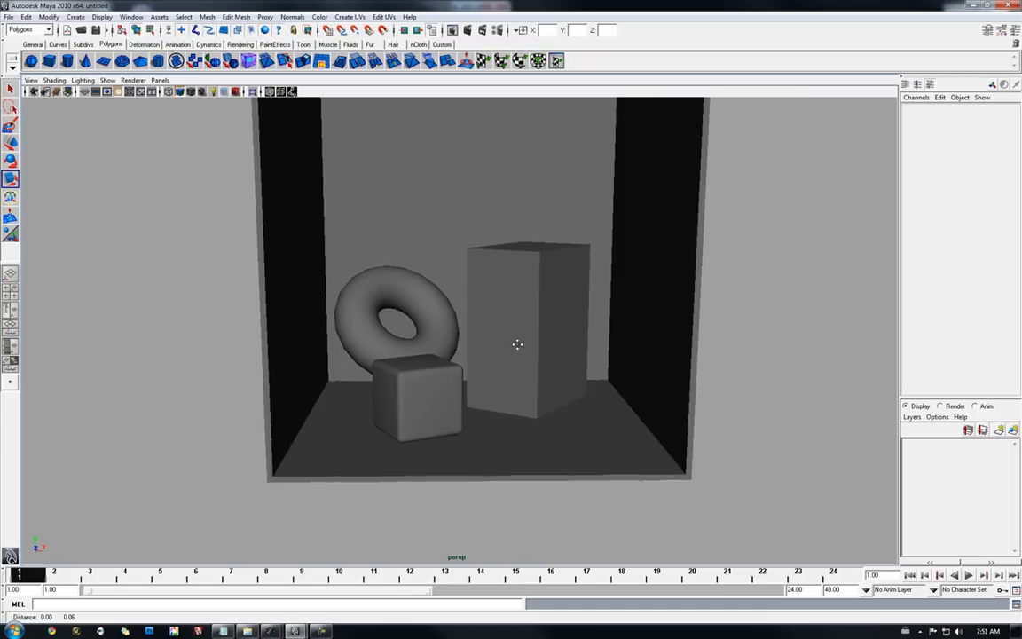
scroll(517, 345, "down", 3)
left_click(519, 360)
left_click_drag(519, 360, 584, 352, "alt")
right_click_drag(542, 289, 544, 312)
left_click_drag(441, 214, 417, 377)
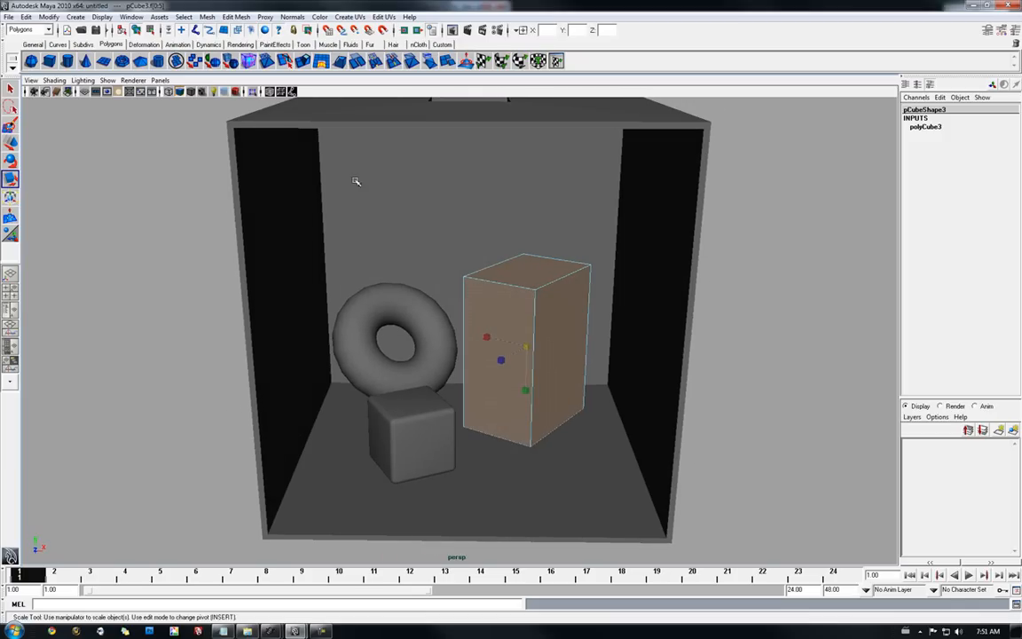
left_click(236, 17)
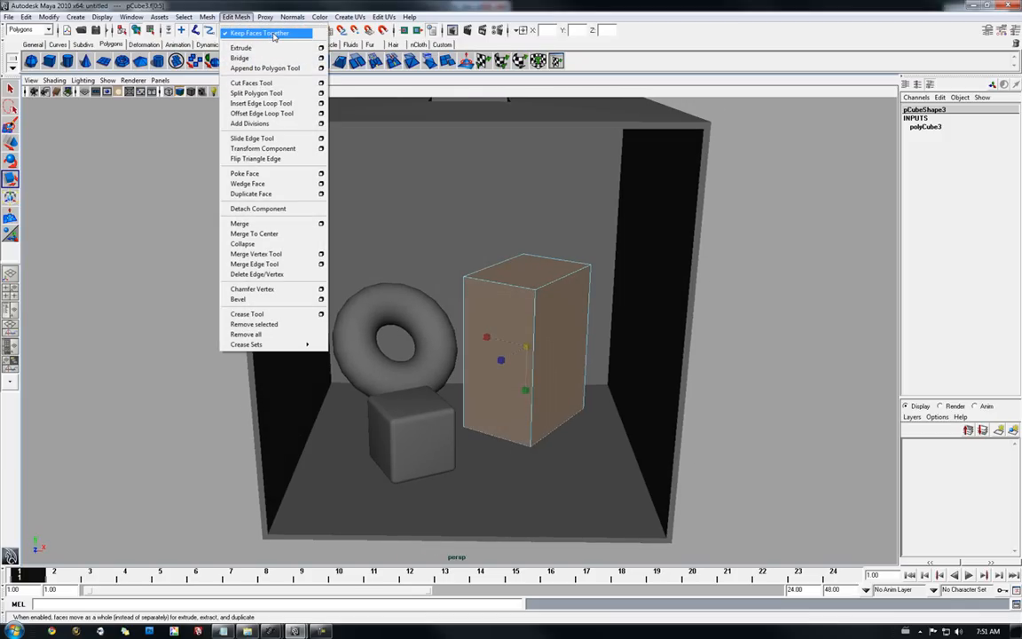
left_click(274, 34)
Extrude the tall block's faces individually and scale them inward to about 0.77 in local X and 0.83 in local Y
left_click(236, 17)
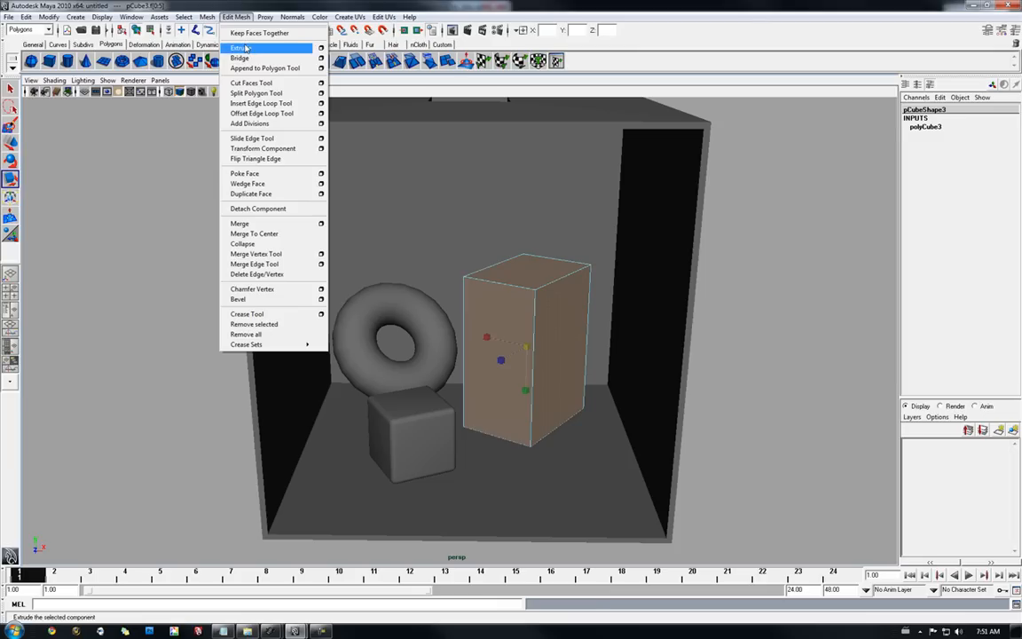
left_click(245, 47)
left_click_drag(611, 257, 632, 279, "alt")
left_click_drag(519, 373, 528, 372)
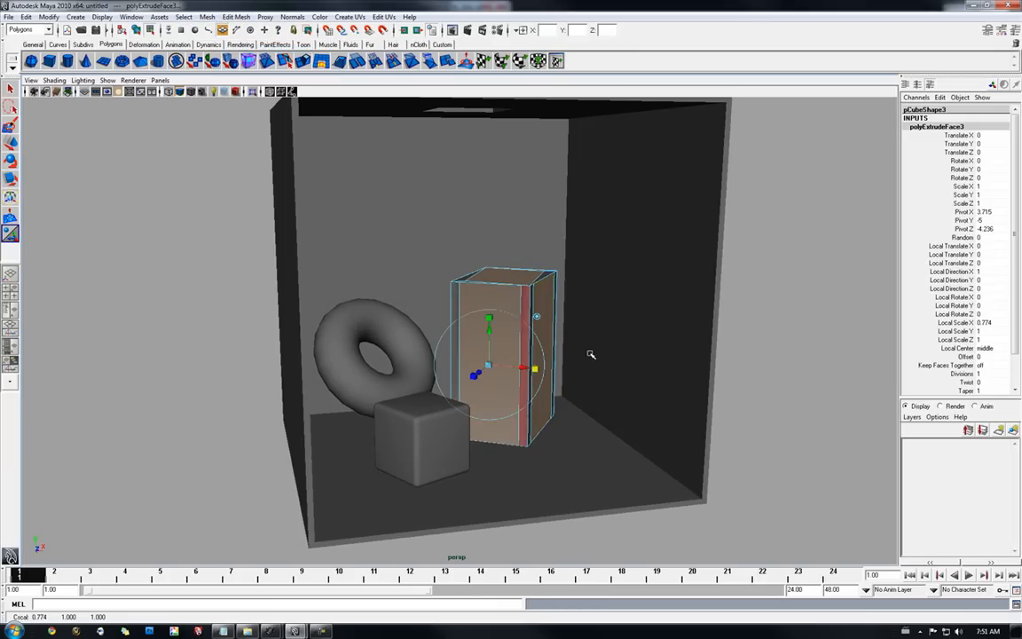
left_click_drag(591, 355, 566, 361, "alt")
left_click_drag(498, 313, 498, 323)
mouse_move(596, 325)
left_mouse_down("alt")
mouse_move(555, 322)
mouse_move(593, 342)
mouse_move(674, 301)
mouse_move(613, 321)
left_mouse_up("alt")
left_click_drag(501, 316, 541, 321)
Extrude the inset faces again, push them into the tall block to form recessed panels, and return to object mode
left_click(229, 17)
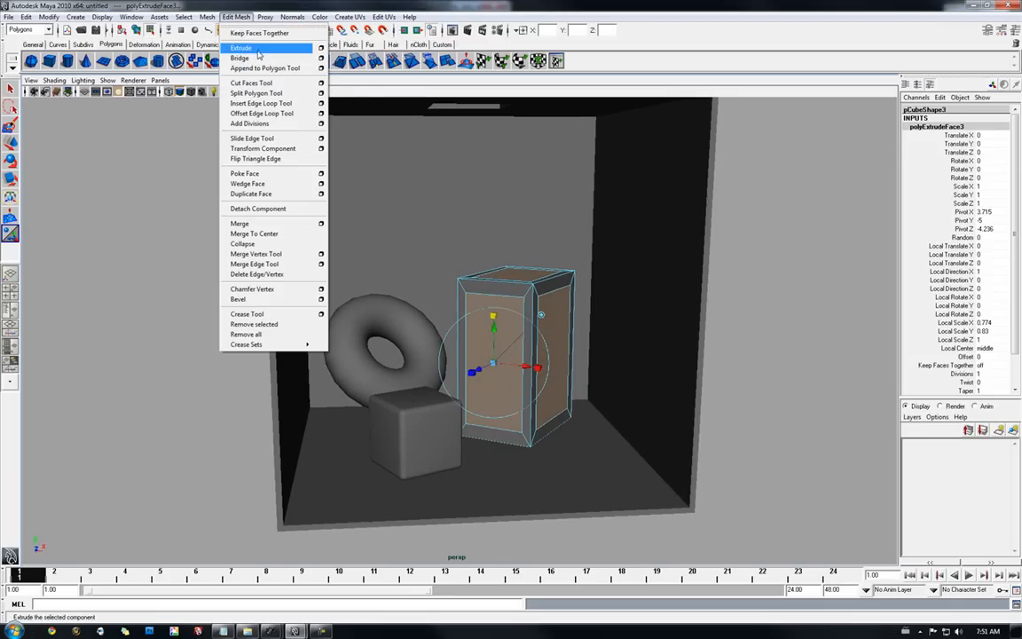
left_click(244, 60)
left_click_drag(600, 291, 483, 366, "alt")
left_click_drag(583, 356, 587, 388, "alt")
left_click(598, 372)
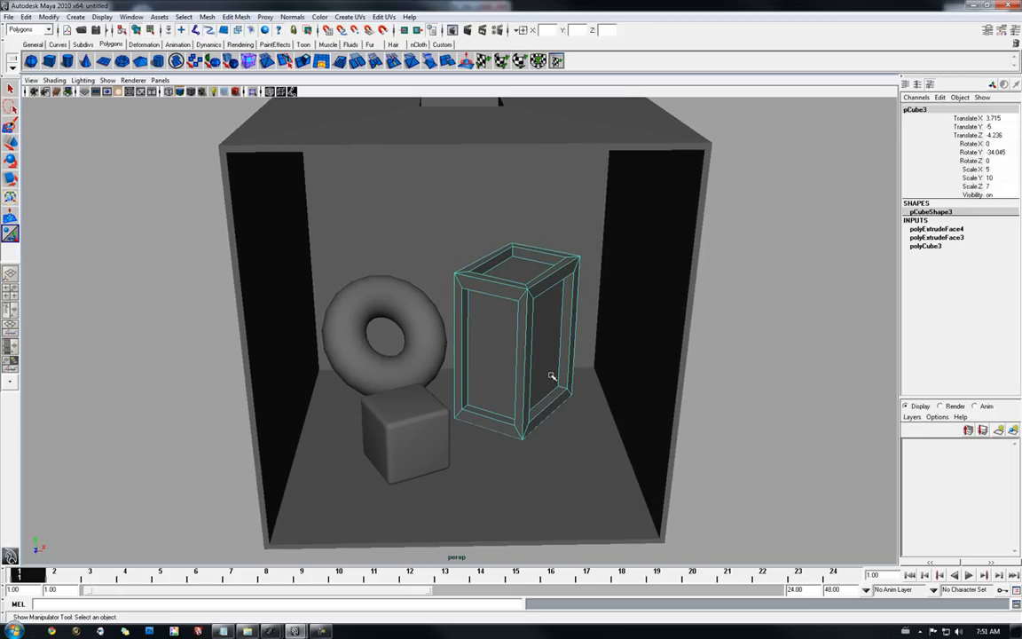
key("F8")
Apply Smooth to the tall block's mesh
left_click_drag(654, 392, 593, 362, "alt")
right_click_drag(593, 362, 568, 356, "alt")
middle_click_drag(568, 356, 567, 360, "alt")
left_click_drag(567, 361, 571, 366, "alt")
middle_click_drag(570, 367, 571, 363, "alt")
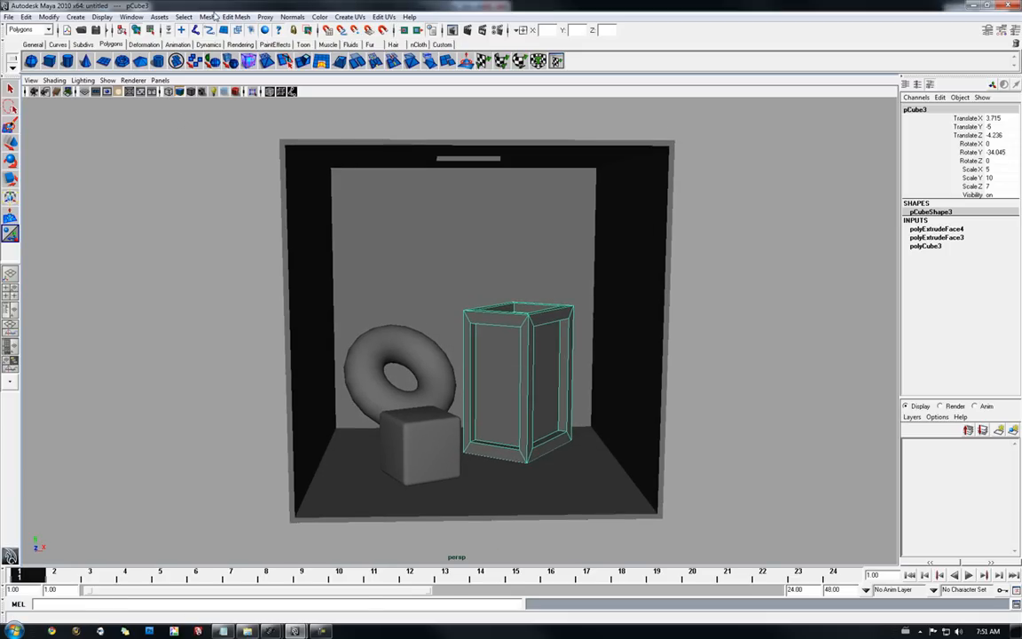
left_click(206, 18)
left_click(218, 77)
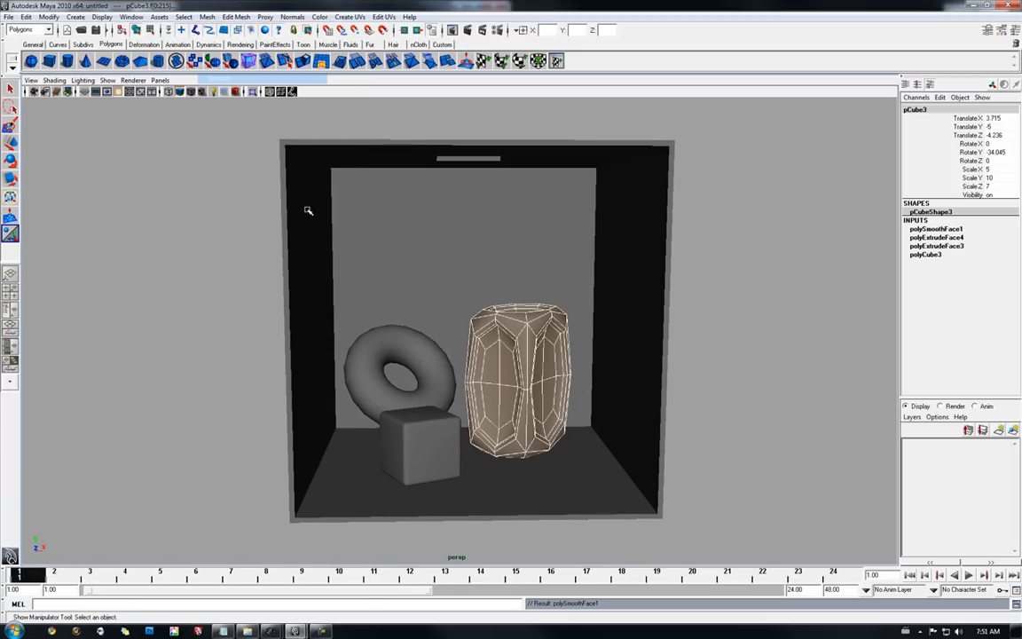
Set the tall block's smooth Divisions to 3 and deselect it
left_click_drag(562, 217, 674, 234, "alt")
left_click(941, 229)
left_click(1004, 254)
type("3")
key("Return")
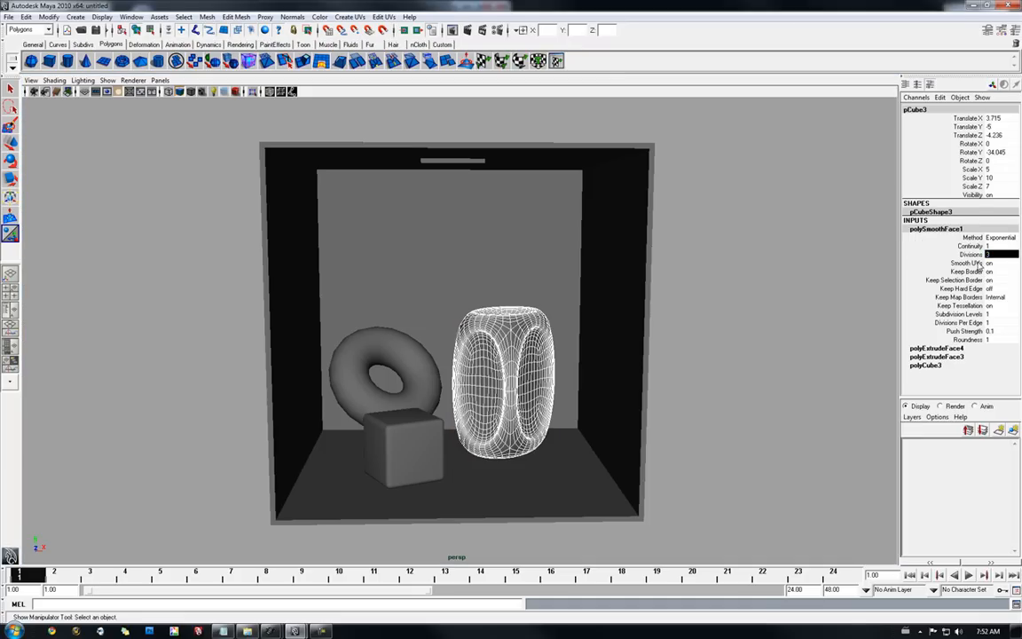
left_click_drag(492, 294, 514, 308, "alt")
left_click(799, 305)
Set the torus's Subdivisions Axis and Subdivisions Height to 40, and deselect it
left_click(395, 338)
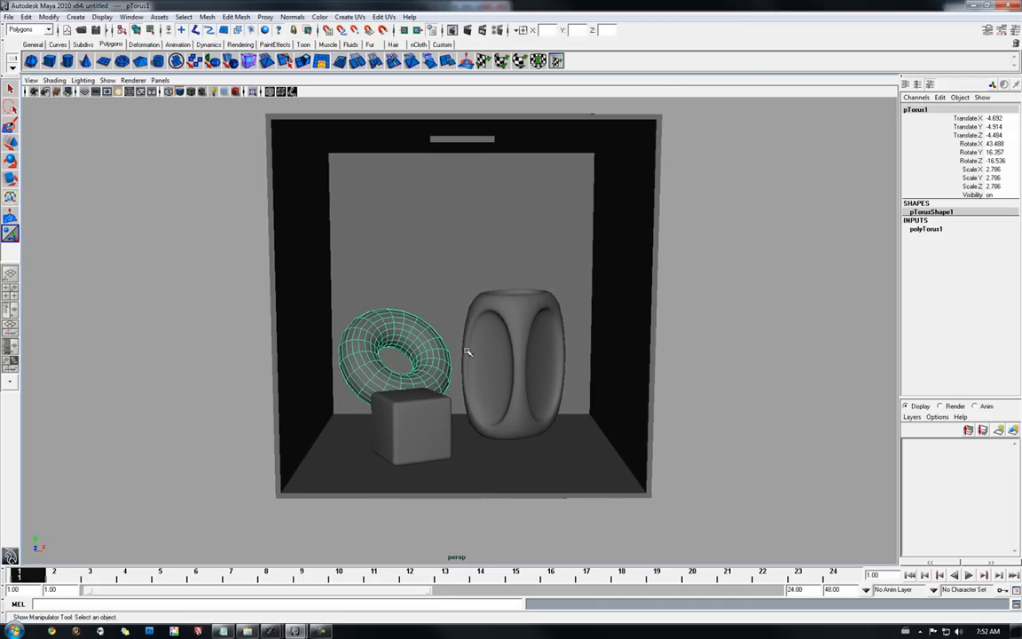
left_click(434, 421)
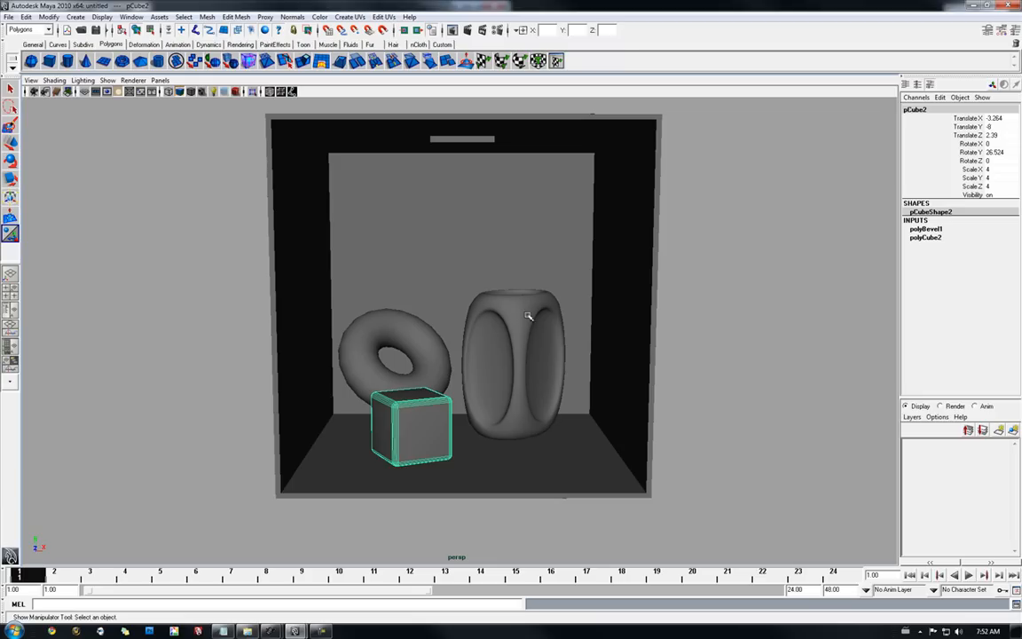
left_click_drag(533, 328, 466, 336, "alt")
left_click(403, 338)
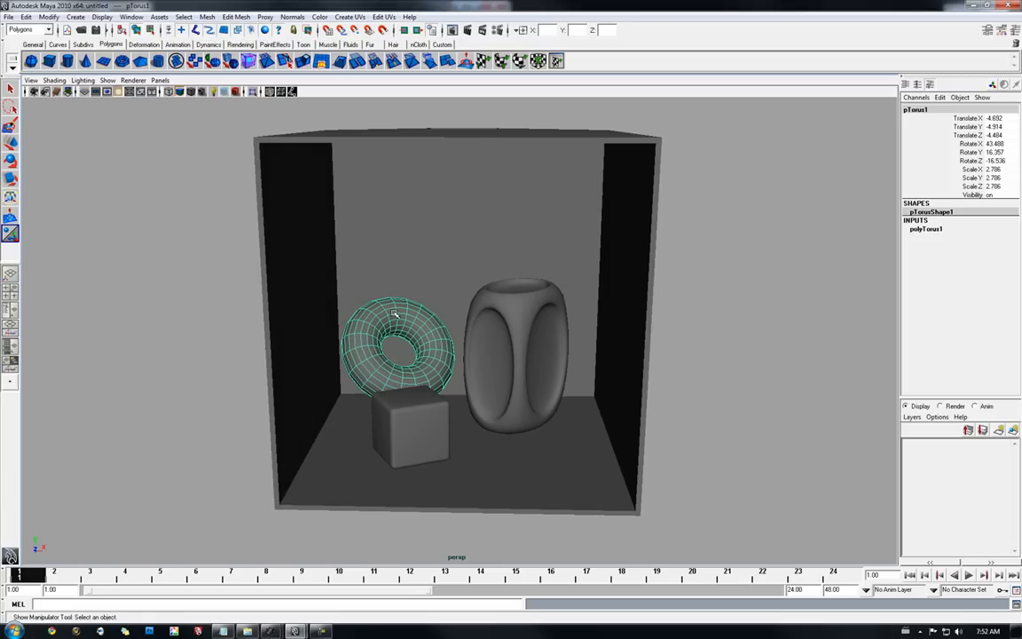
left_click(928, 229)
left_click_drag(996, 263, 995, 272)
type("40")
key("Return")
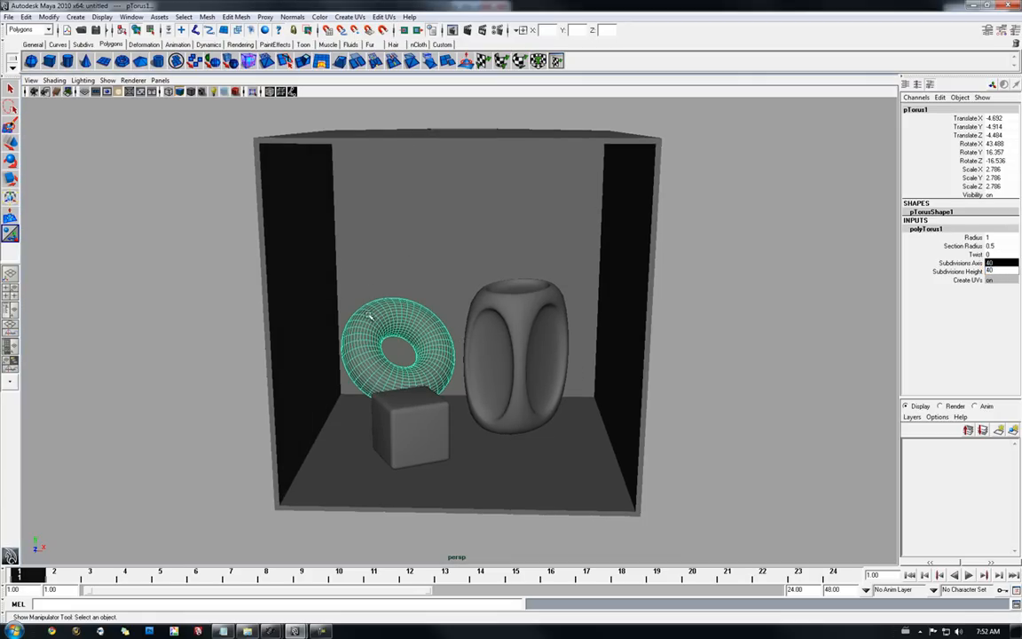
left_click_drag(432, 335, 479, 313, "alt")
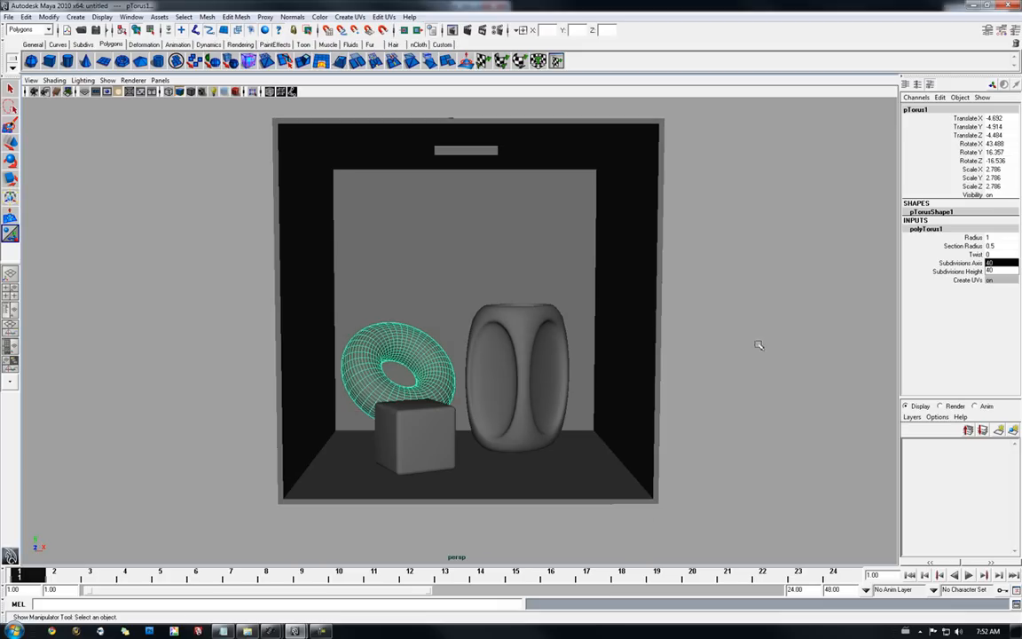
left_click(782, 347)
Reframe the box from the front and switch to the layout with the Outliner beside the perspective view
mouse_move(517, 316)
middle_mouse_down("alt")
mouse_move(556, 328)
mouse_move(526, 334)
middle_mouse_up("alt")
scroll(555, 328, "down", 1)
left_click_drag(525, 334, 525, 328, "alt")
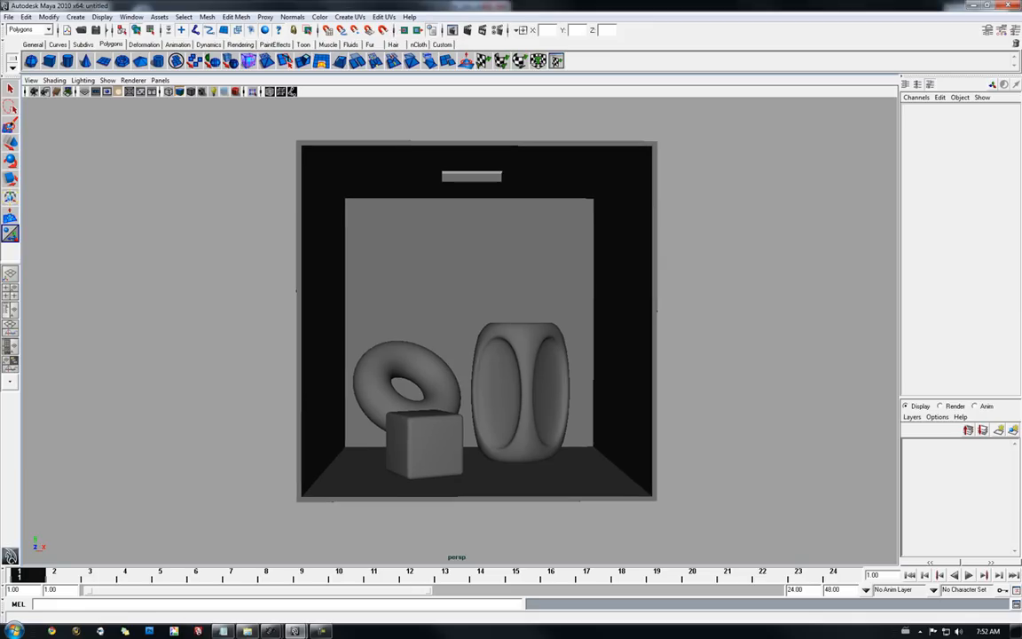
left_click(8, 310)
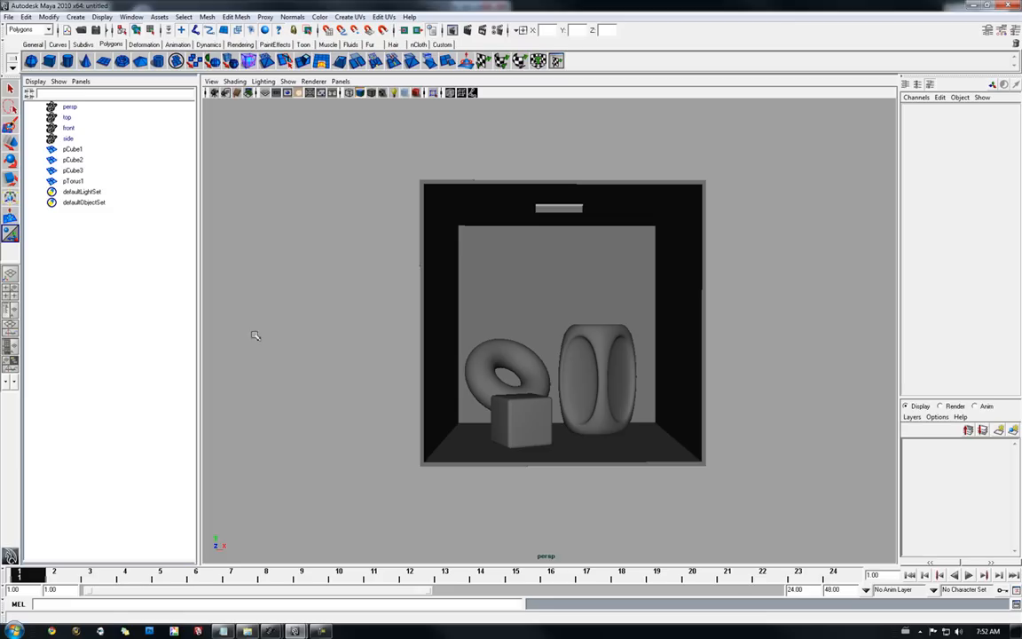
left_click_drag(646, 229, 611, 238, "alt")
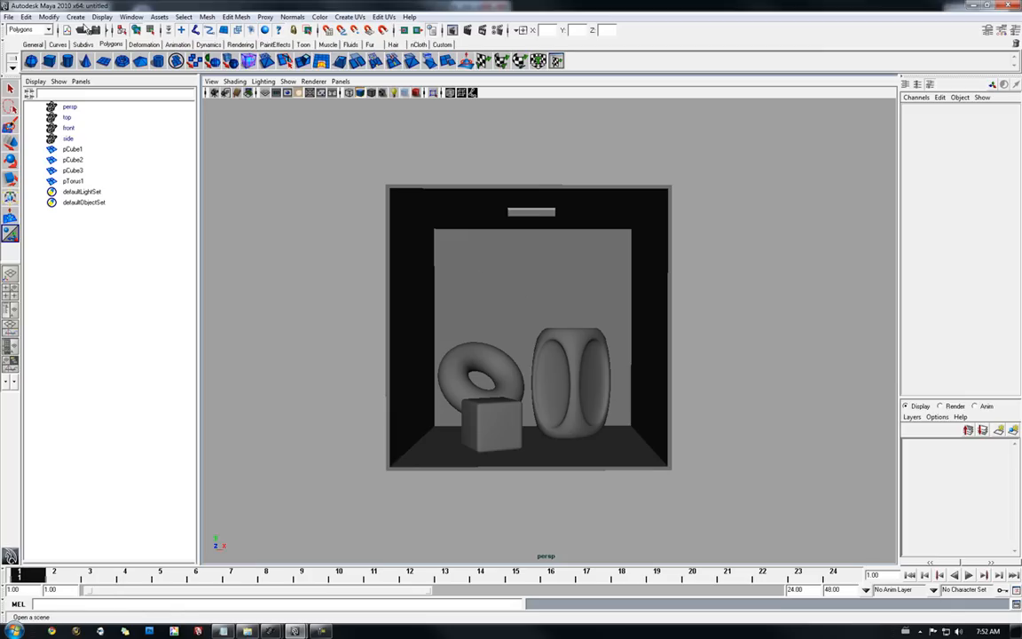
Create a new standard camera in the scene
left_click(76, 17)
mouse_move(99, 86)
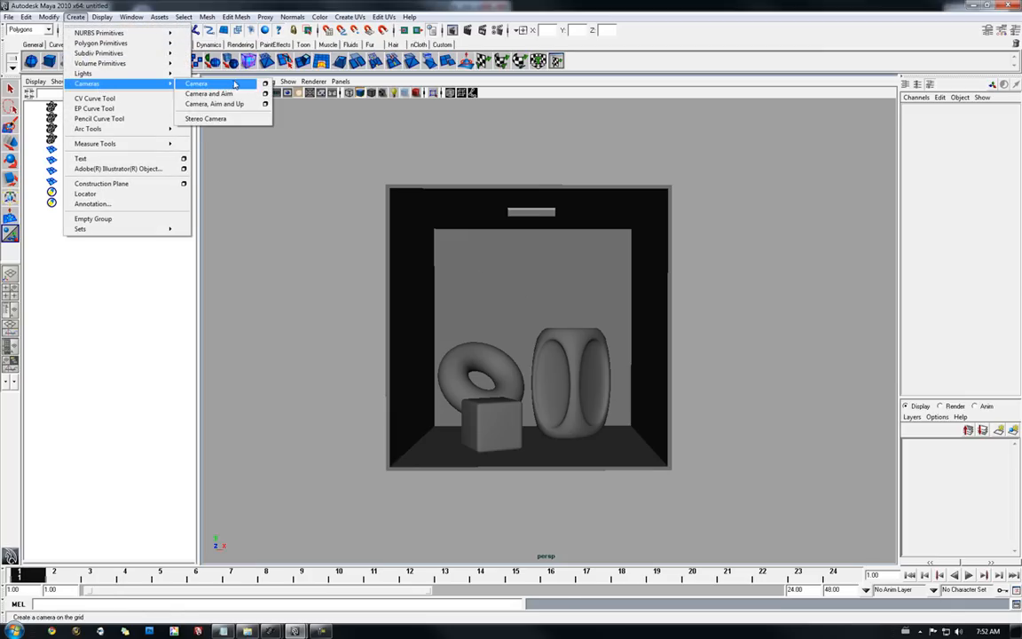
left_click(202, 79)
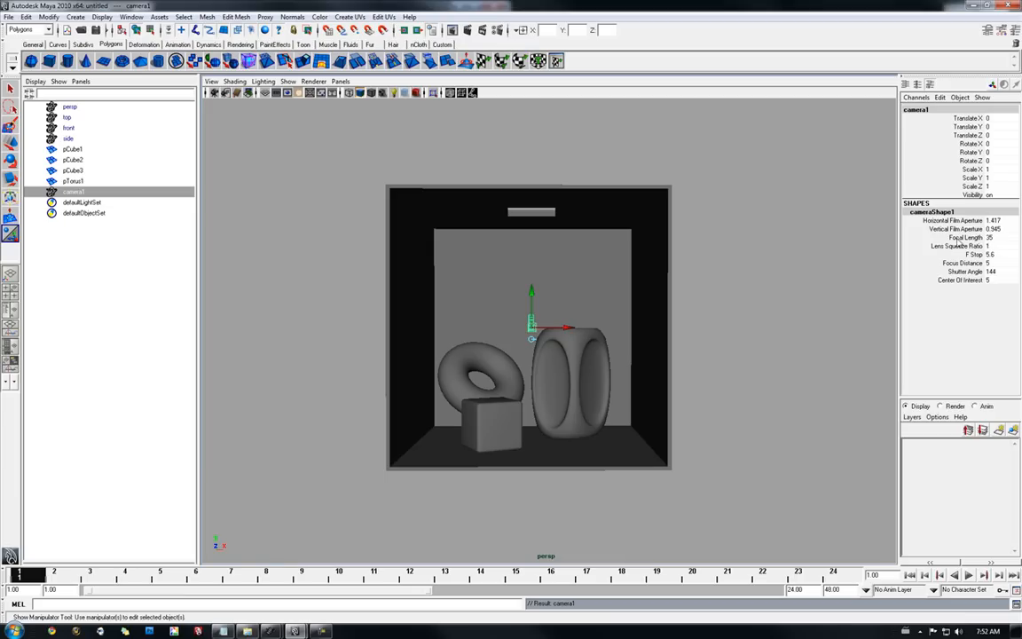
Set the new camera's Focal Length to 30 and its Translate Z to 35.5
left_click(1001, 238)
key("Return")
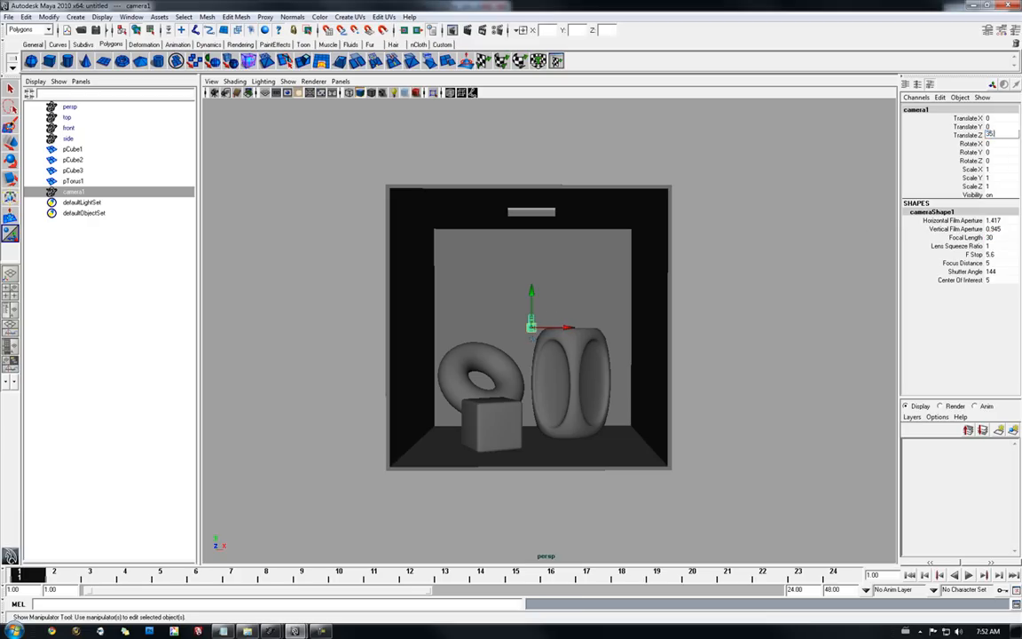
type("35")
key("Return")
Look through camera1 in the viewport and display its Resolution Gate
left_click_drag(511, 244, 493, 246, "alt")
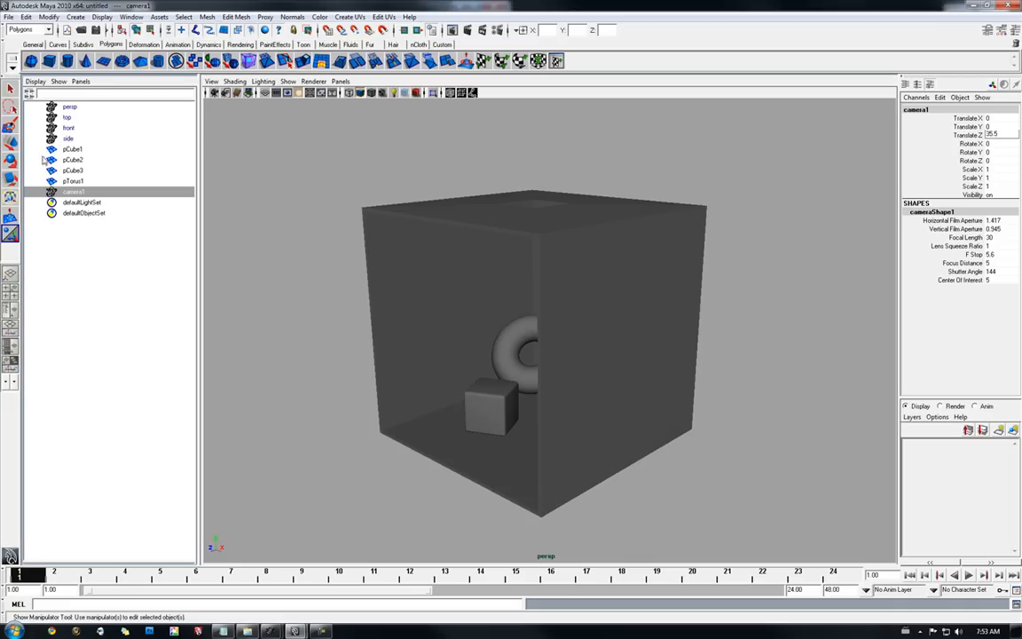
middle_click_drag(71, 193, 414, 252)
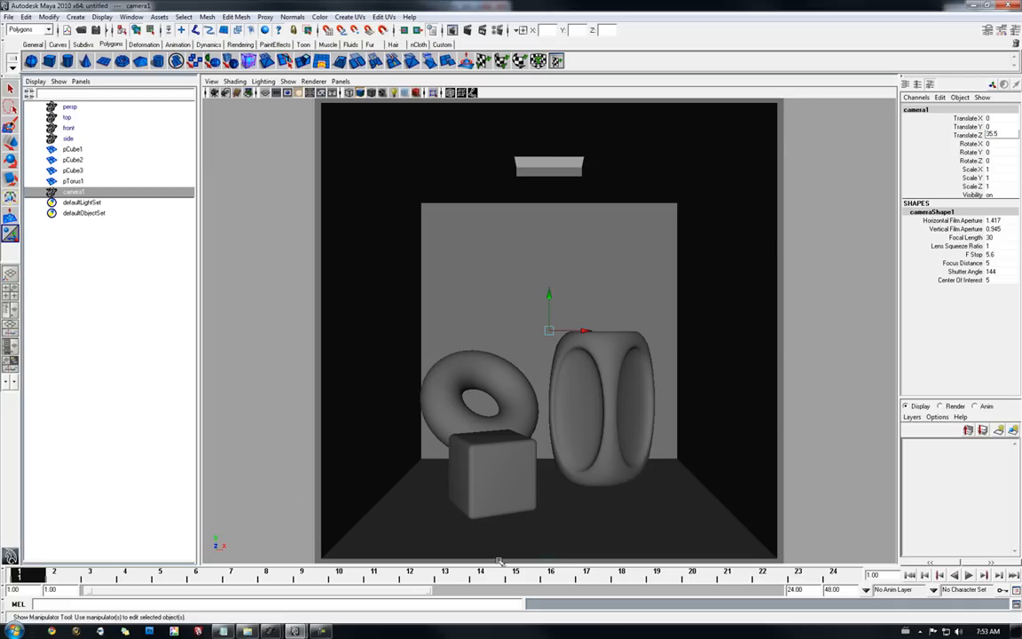
left_click(211, 81)
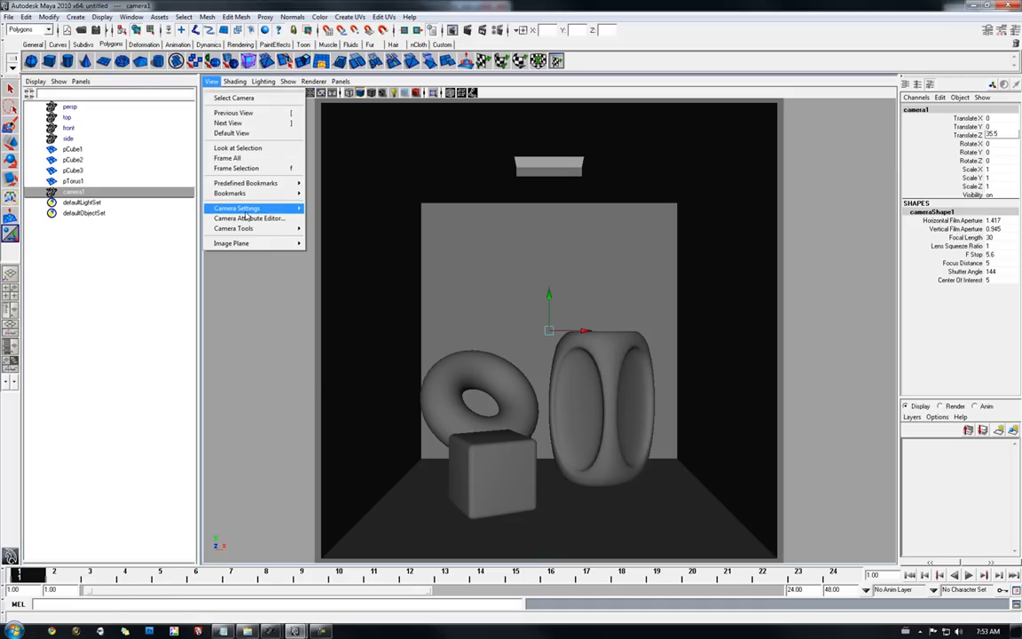
mouse_move(236, 208)
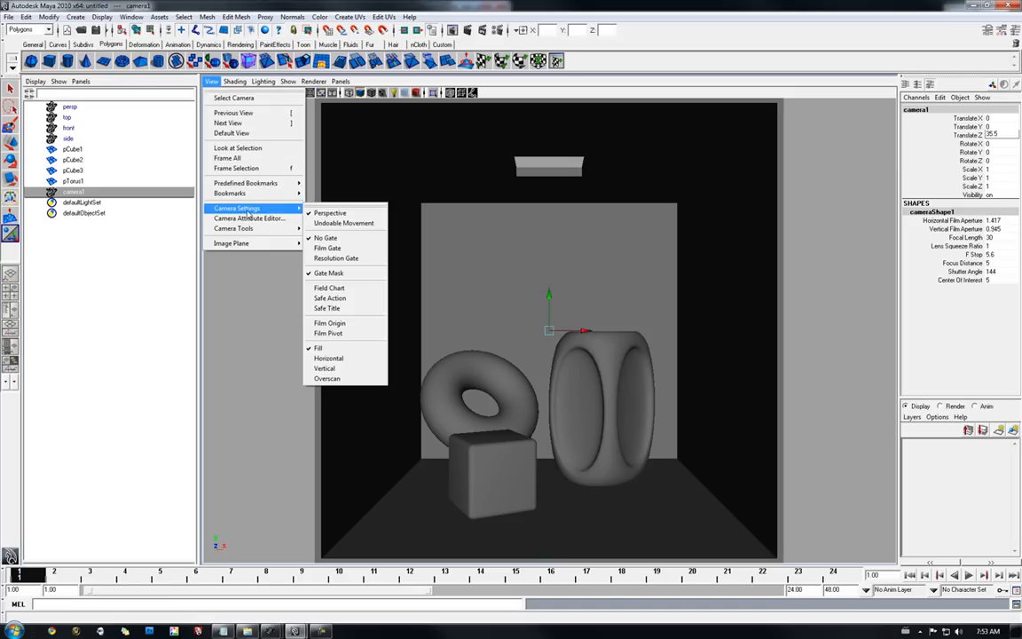
left_click(344, 259)
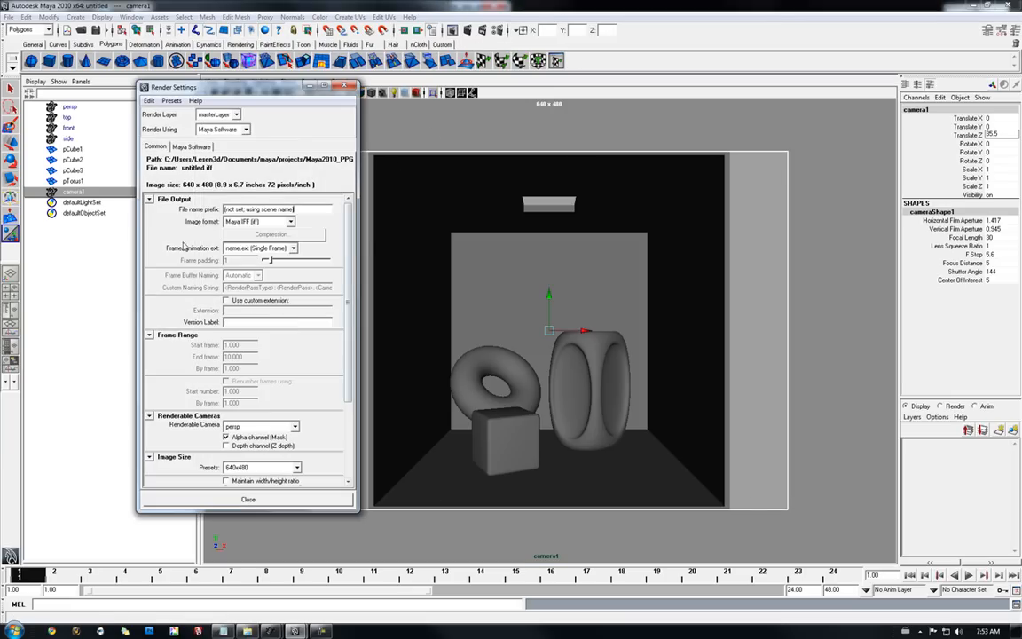
Set the render image size to the 1k Square preset, close the Render Settings and deselect the camera
scroll(191, 346, "down", 3)
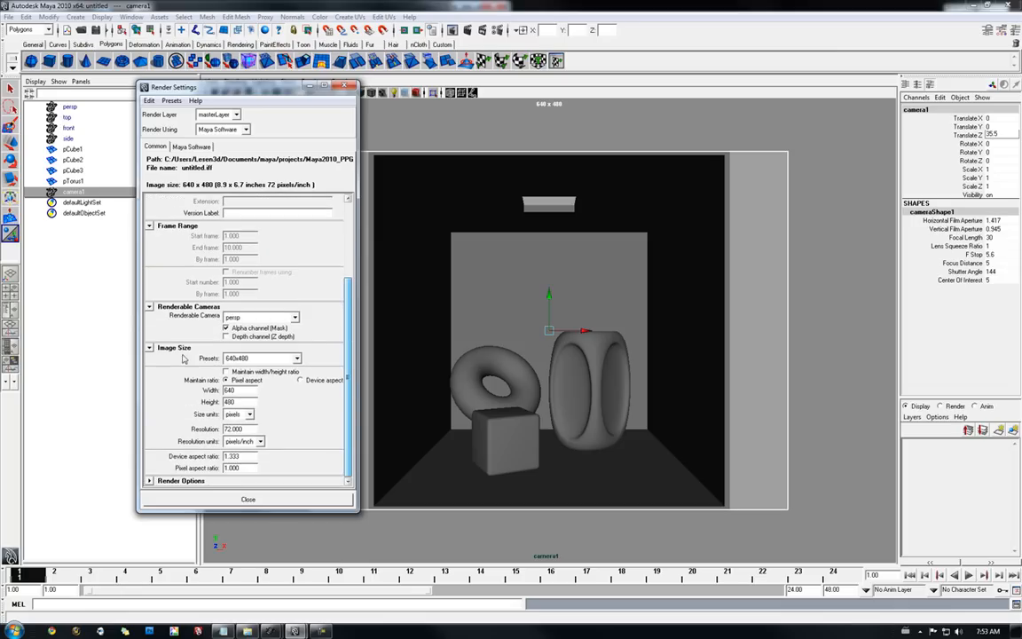
left_click(258, 359)
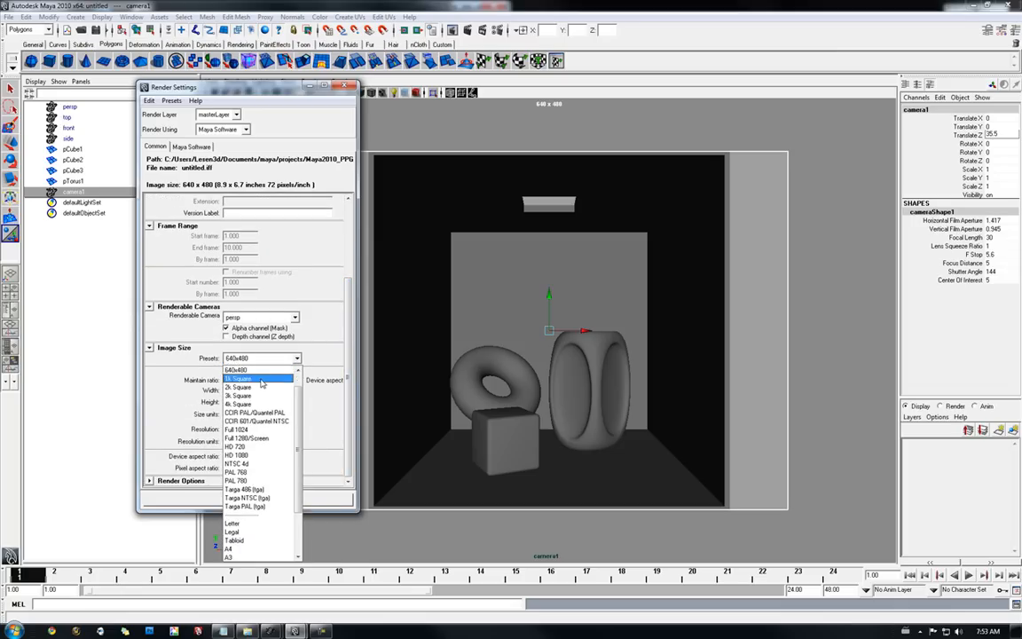
left_click(244, 372)
left_click(313, 502)
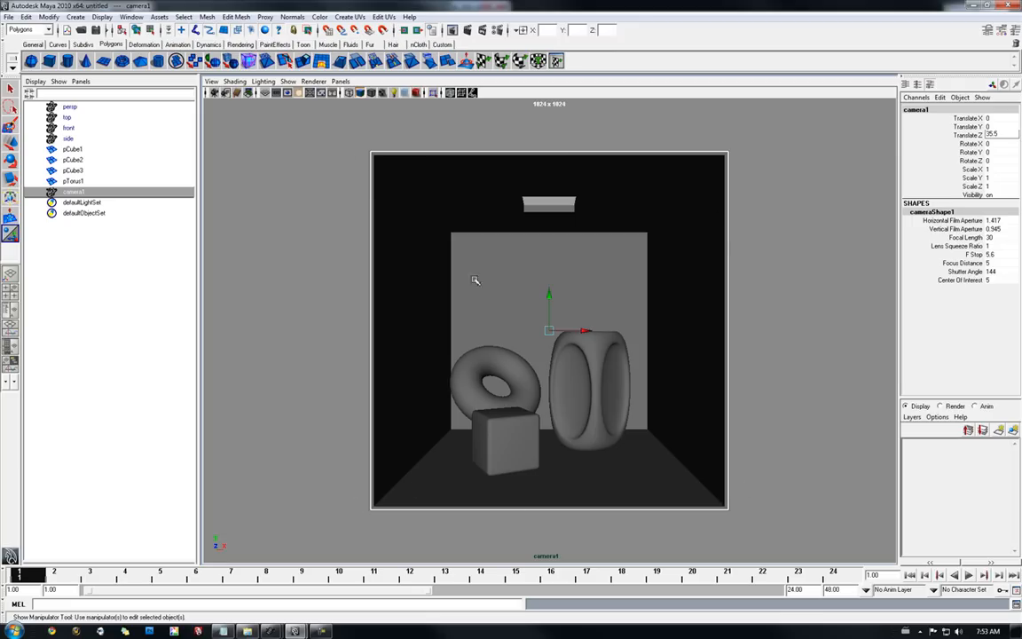
left_click(775, 320)
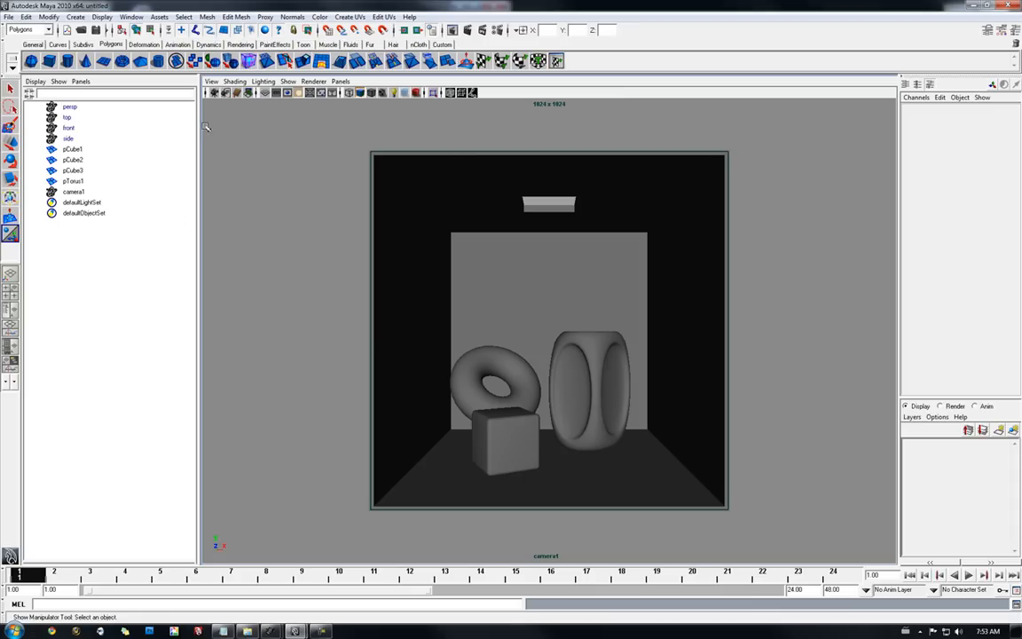
Create an area light, raise it to the ceiling opening at about 10.1 in Y, and set its Rotate X to -90
left_click(239, 45)
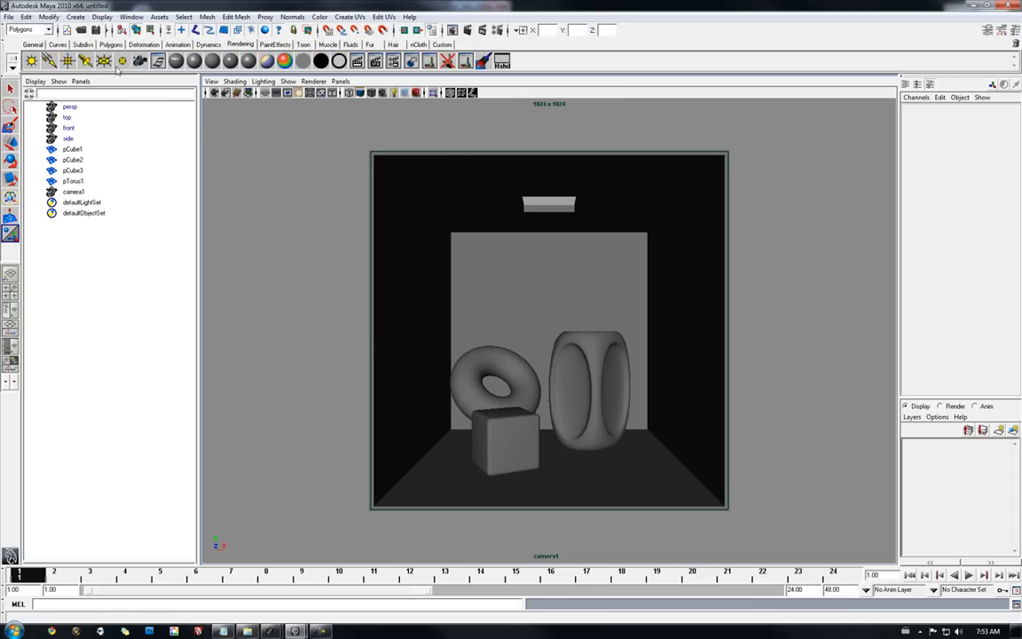
left_click(104, 61)
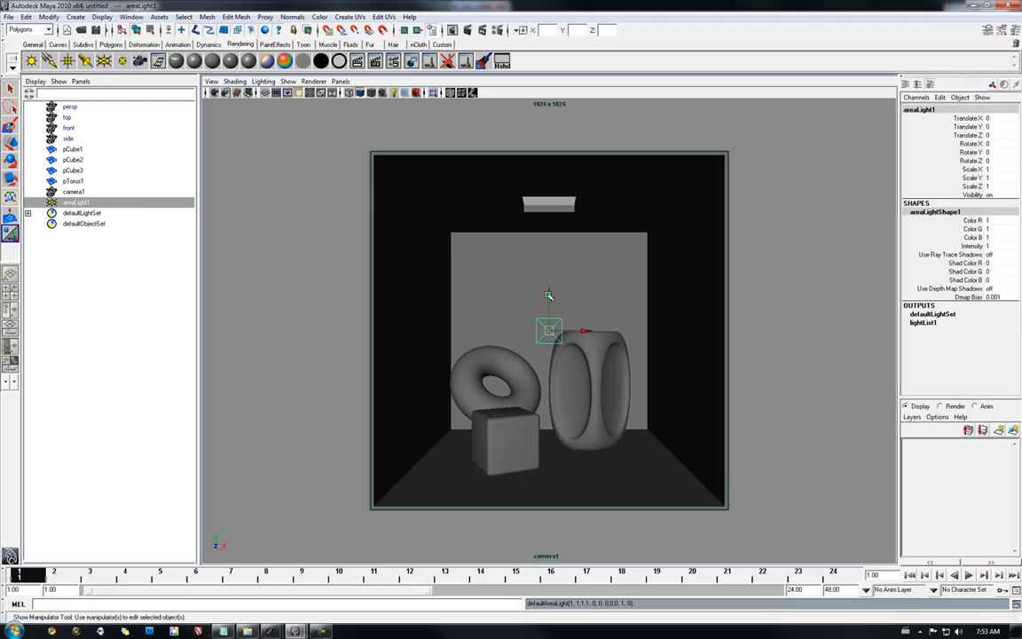
left_click_drag(558, 298, 551, 171)
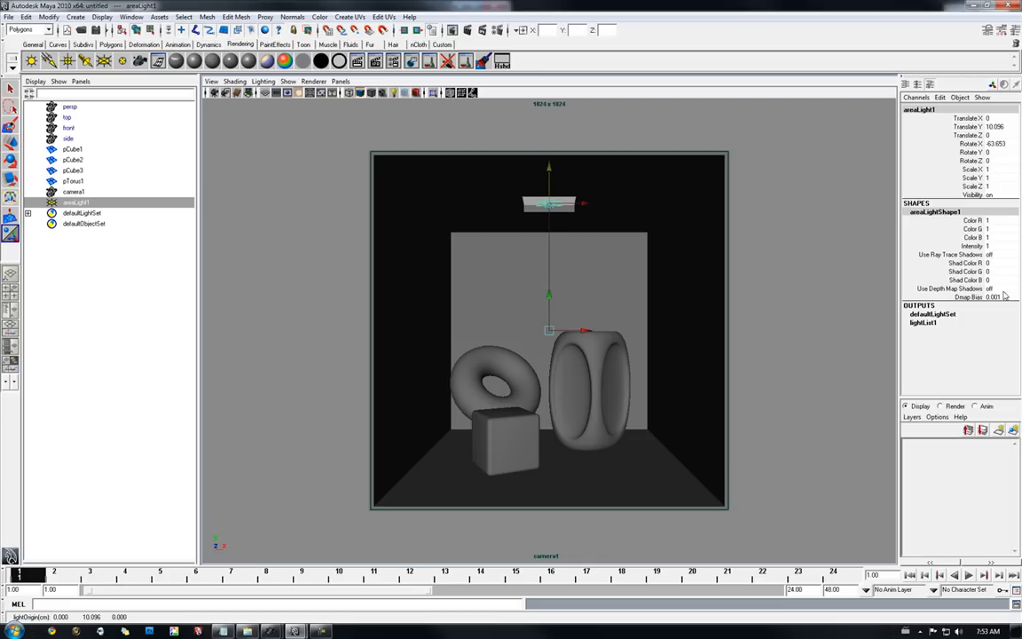
double_click(999, 144)
type("-90")
key("Return")
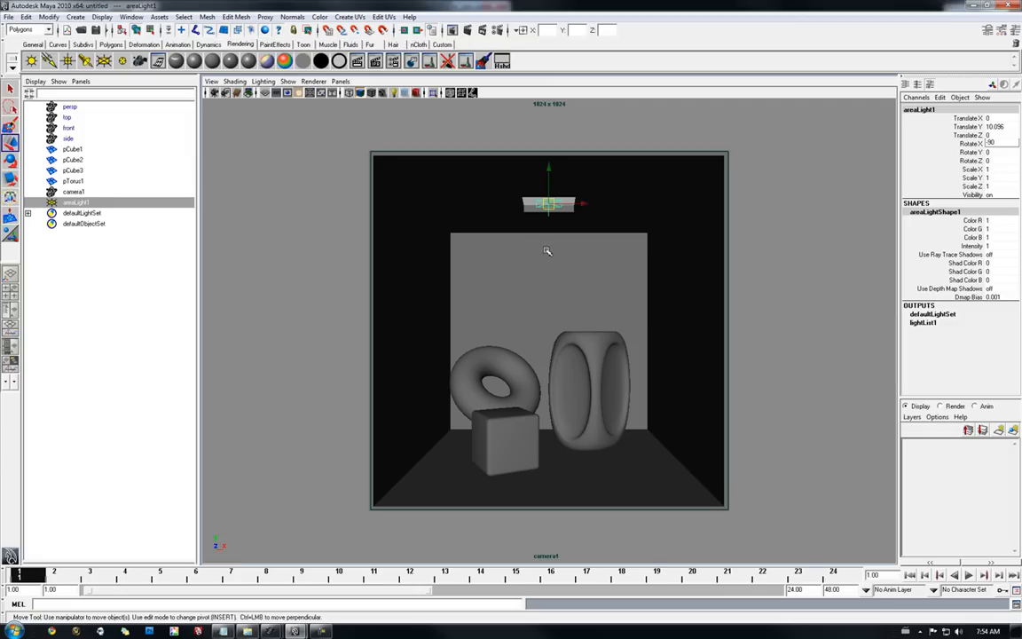
In the wireframe front view, raise the area light slightly within the ceiling opening to a Translate Y of about 10.145
key("space")
left_click_drag(547, 251, 549, 267)
key("4")
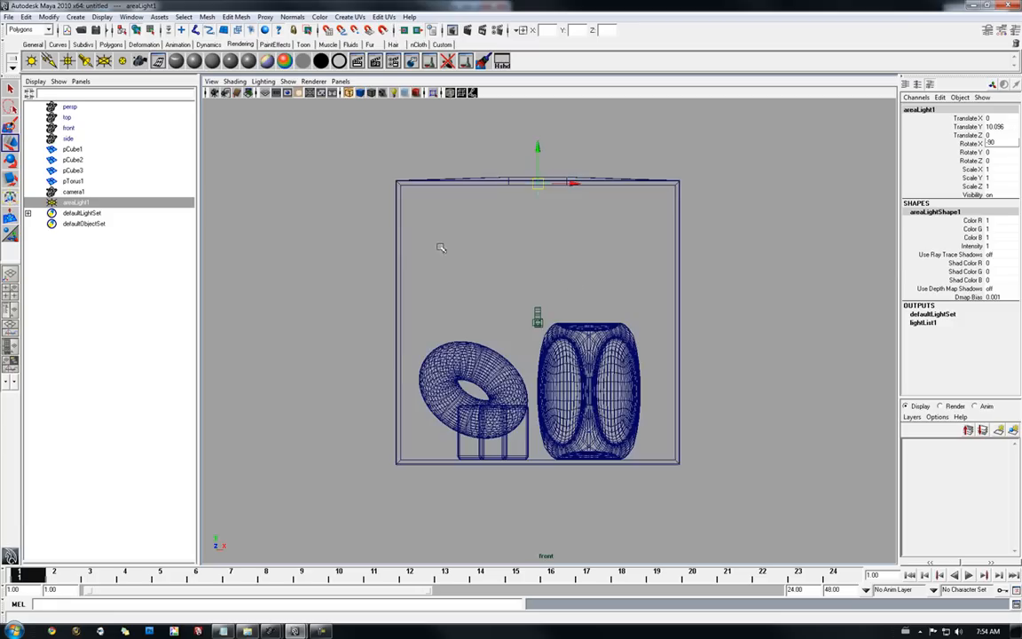
right_click_drag(459, 255, 577, 240, "alt")
middle_click_drag(577, 240, 599, 403, "alt")
mouse_move(599, 404)
right_mouse_down("alt")
mouse_move(651, 329)
mouse_move(755, 266)
right_mouse_up("alt")
left_click_drag(566, 220, 567, 215)
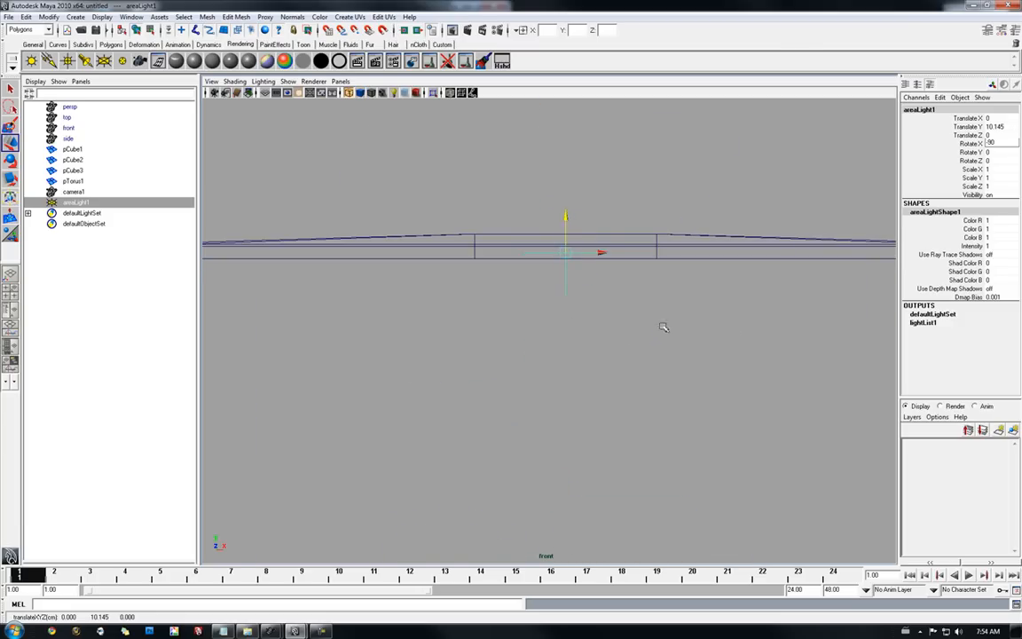
In the top view, scale the area light uniformly to about 2.074 so it fills the square ceiling opening
right_click_drag(612, 292, 588, 338, "alt")
key("space")
left_click_drag(566, 340, 532, 340)
middle_click_drag(664, 358, 664, 340, "alt")
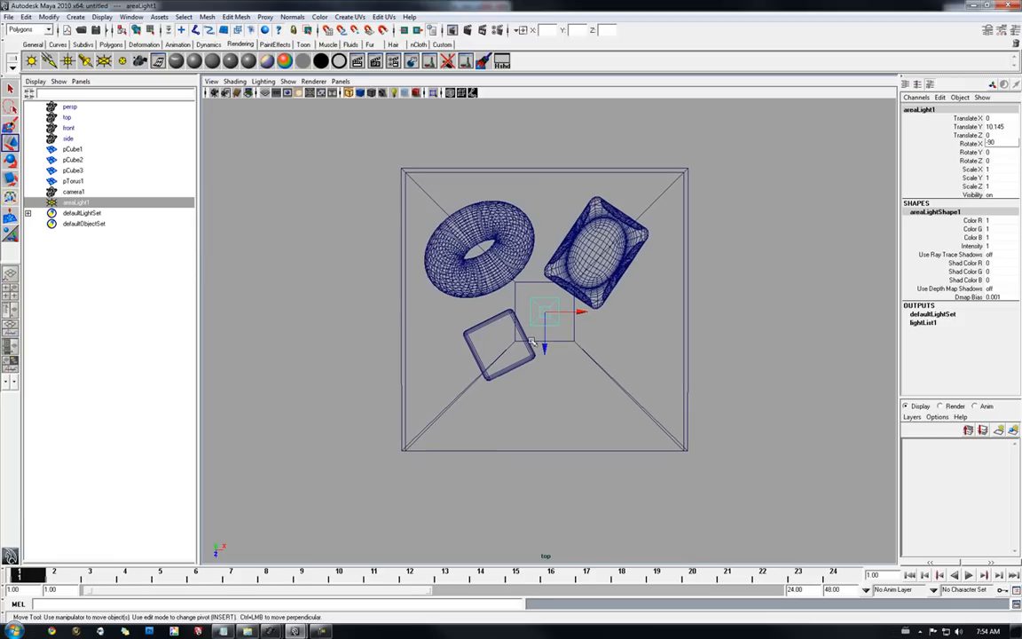
right_click_drag(585, 336, 644, 314, "alt")
middle_click_drag(615, 286, 619, 324, "alt")
key("r")
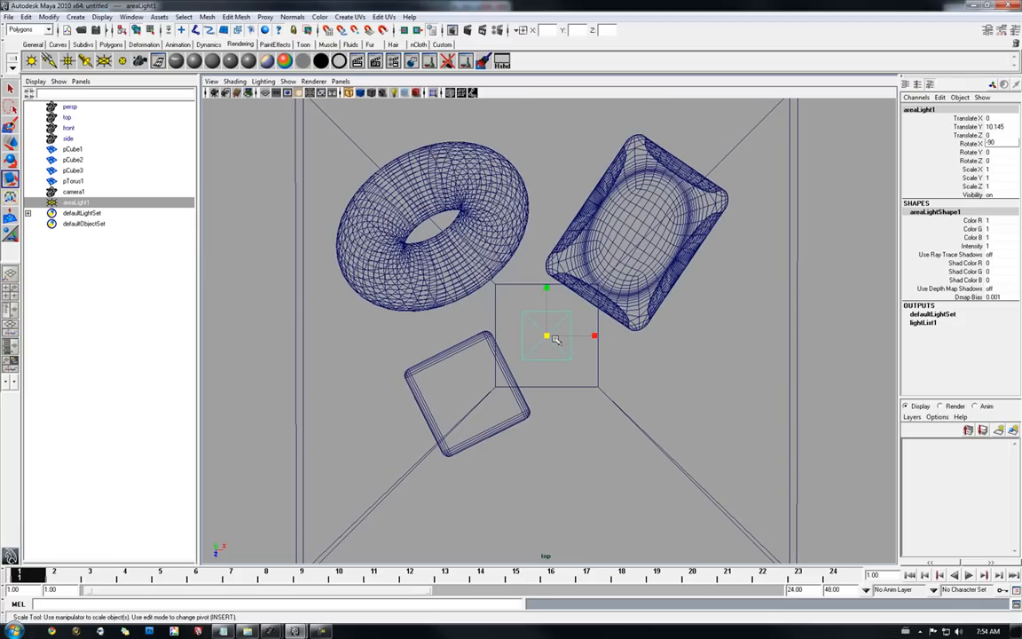
middle_click_drag(497, 305, 591, 312)
Return to the shaded perspective view, look through camera1 again and deselect the area light
key("space")
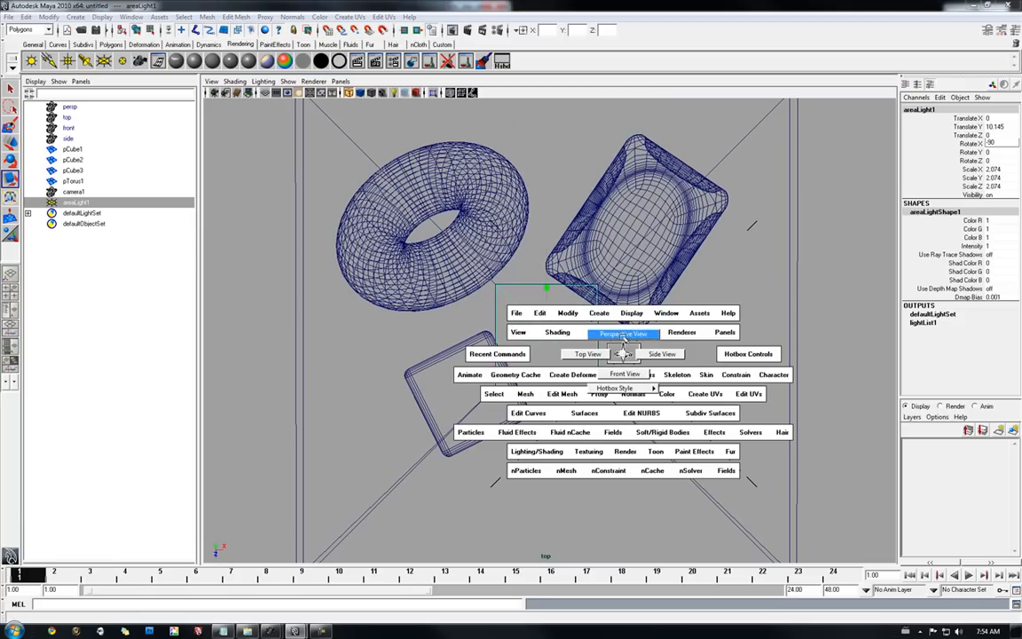
left_click_drag(624, 354, 624, 333)
mouse_move(563, 302)
left_mouse_down("alt")
mouse_move(671, 321)
mouse_move(595, 319)
mouse_move(595, 311)
mouse_move(612, 322)
mouse_move(603, 311)
left_mouse_up("alt")
key("5")
middle_click_drag(71, 196, 572, 244)
left_click(798, 334)
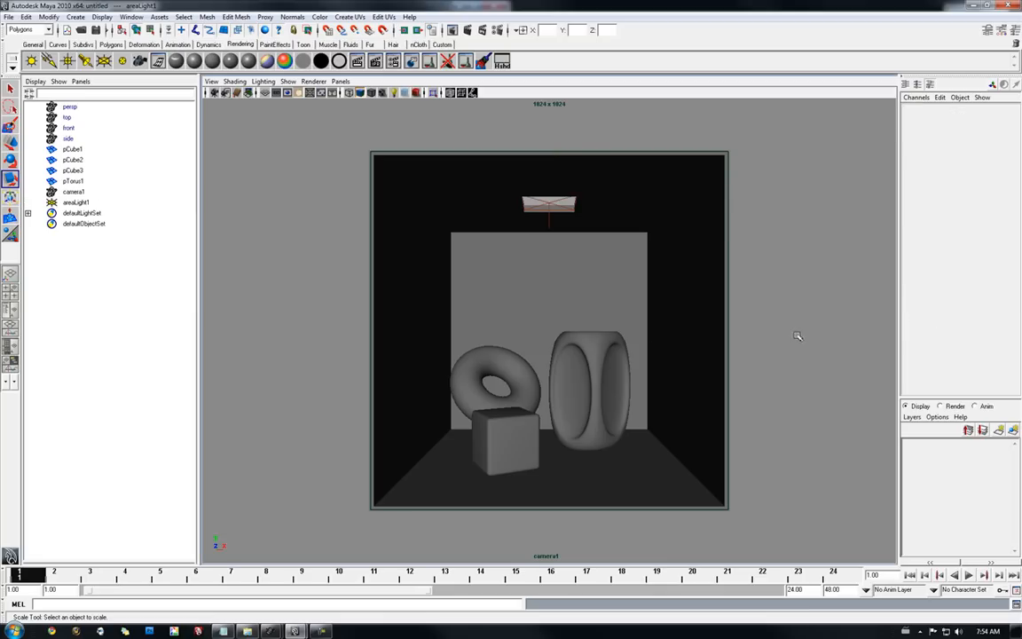
Open the Render View and render the lit Cornell box with Maya Software
left_click(452, 31)
left_click(307, 143)
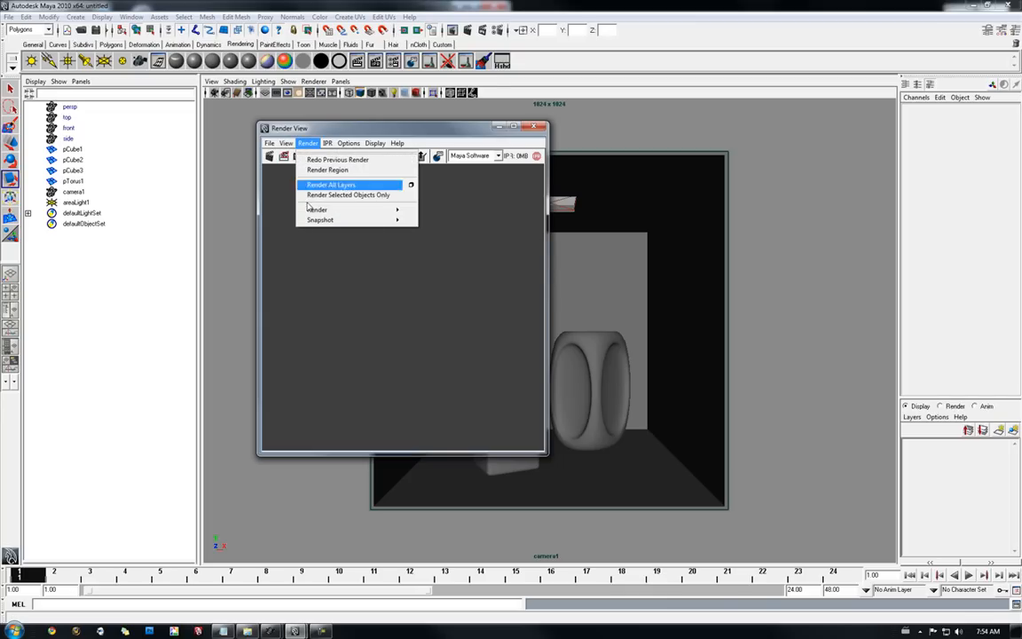
mouse_move(313, 209)
left_click(444, 231)
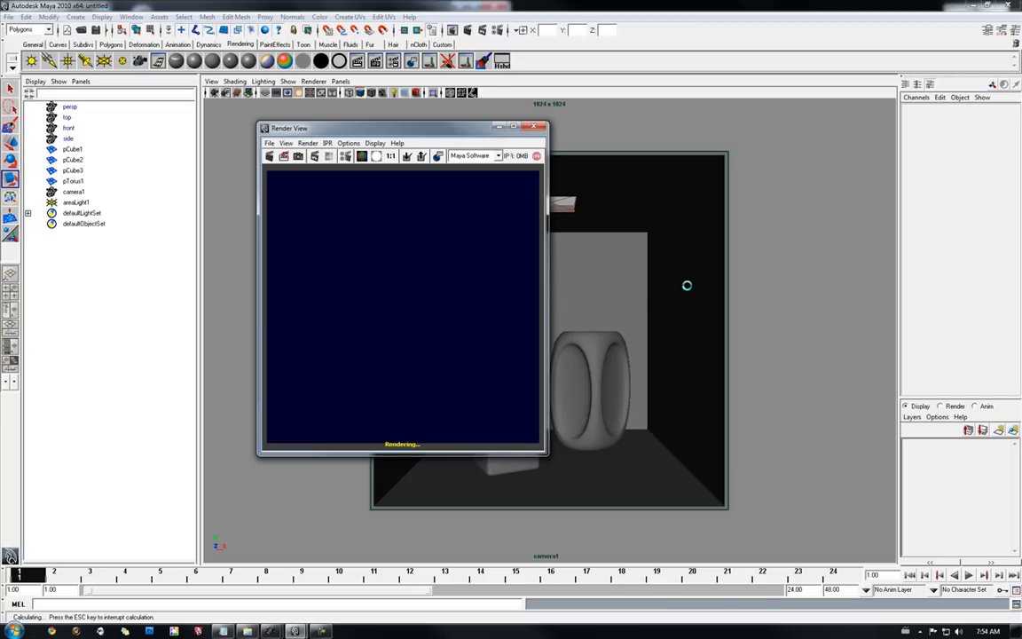